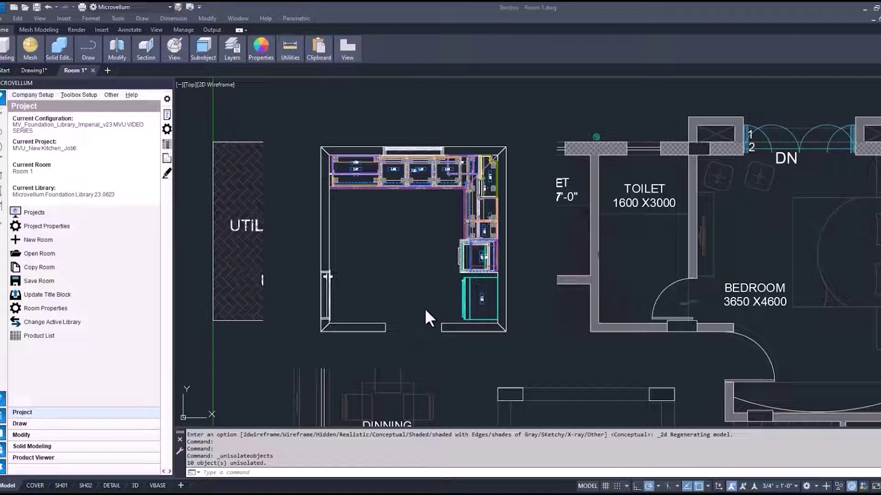
- Cancel the running command so the top-down wireframe plan is left showing
key(Escape)
key(Escape)
text(sw)
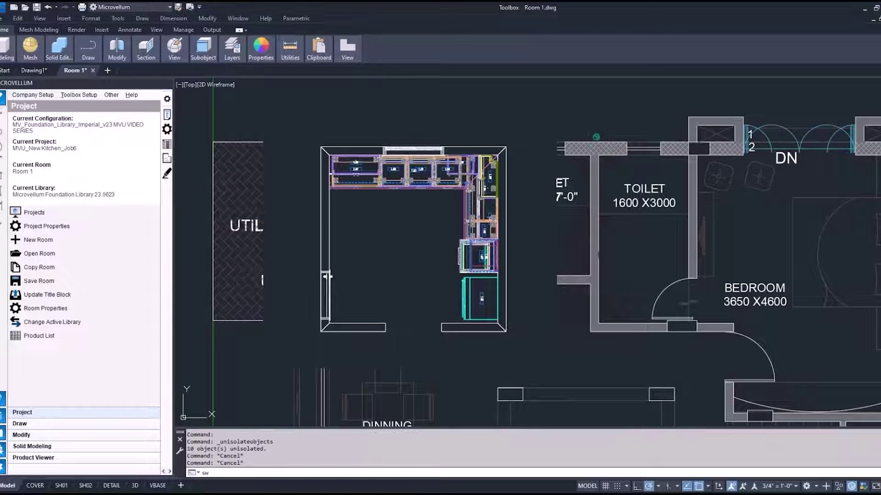
- Go to the southwest 3D view and hide the front wall and side panel
key(Return)
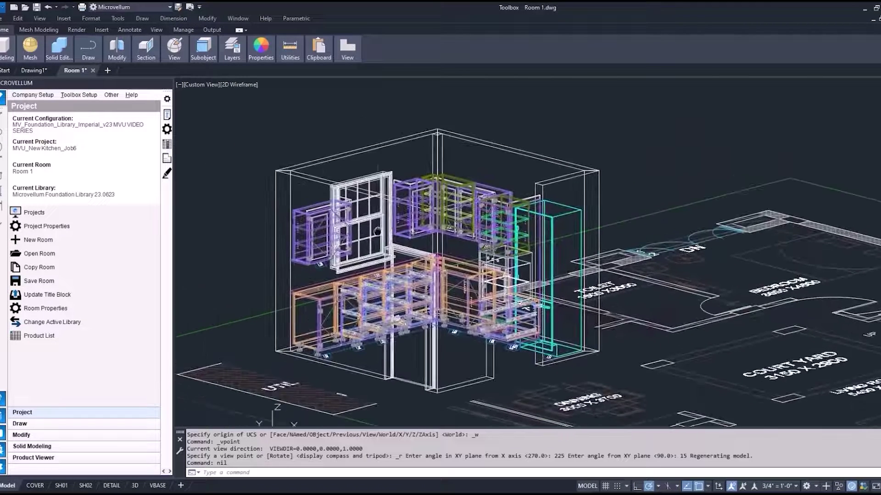
click(838, 487)
click(323, 179)
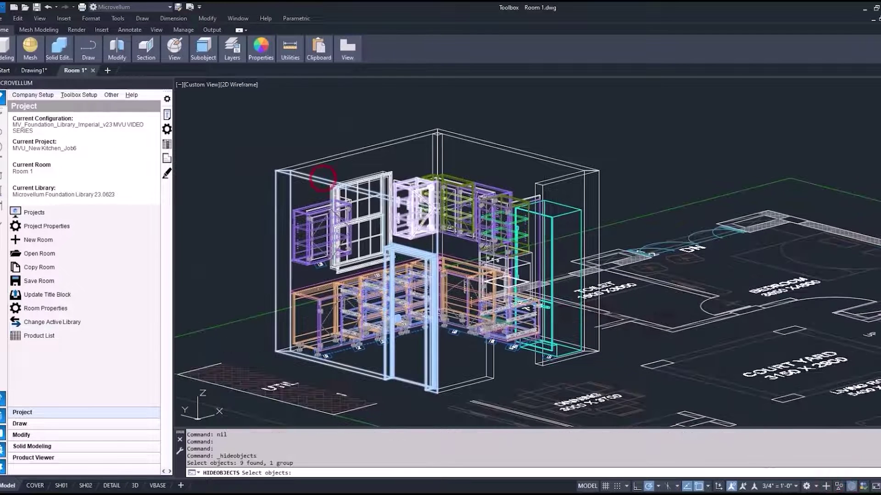
click(487, 373)
key(Return)
- Shade the kitchen in Conceptual style and frame the whole model in view
click(232, 84)
click(313, 120)
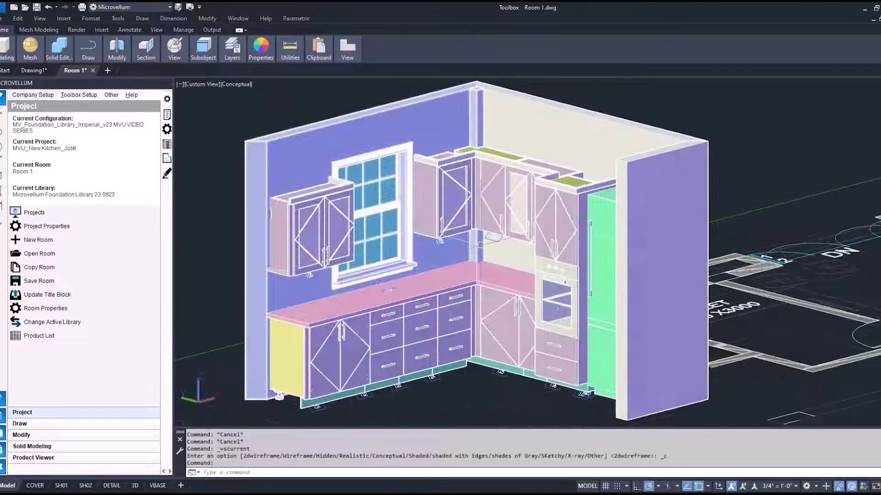
scroll(441, 278, up, 2)
scroll(441, 278, up, 1)
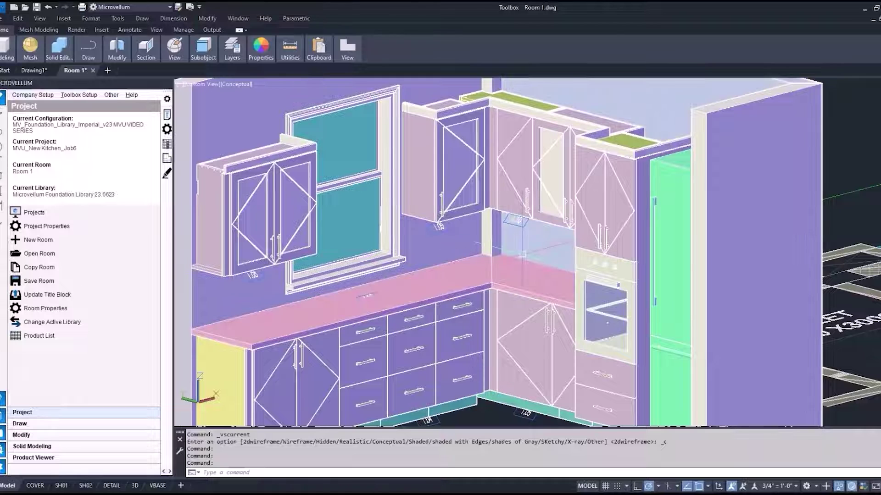
middle_drag(521, 251, 527, 240)
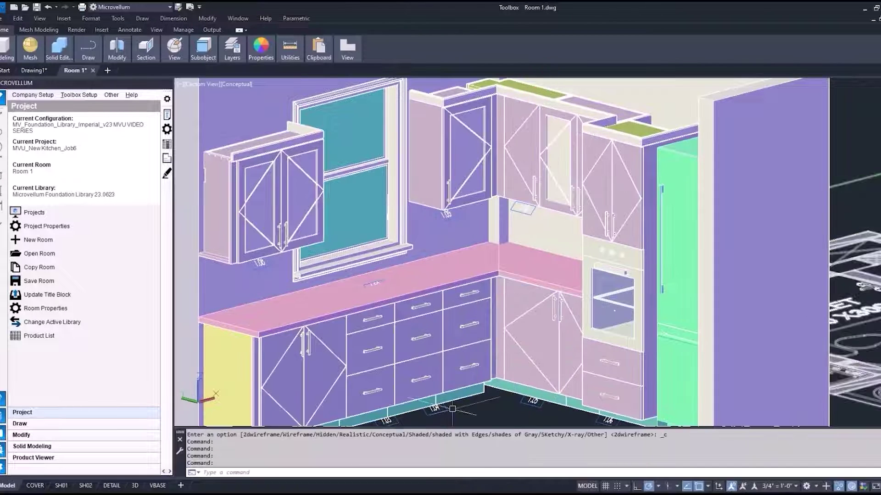
scroll(496, 335, up, 2)
scroll(496, 335, up, 2)
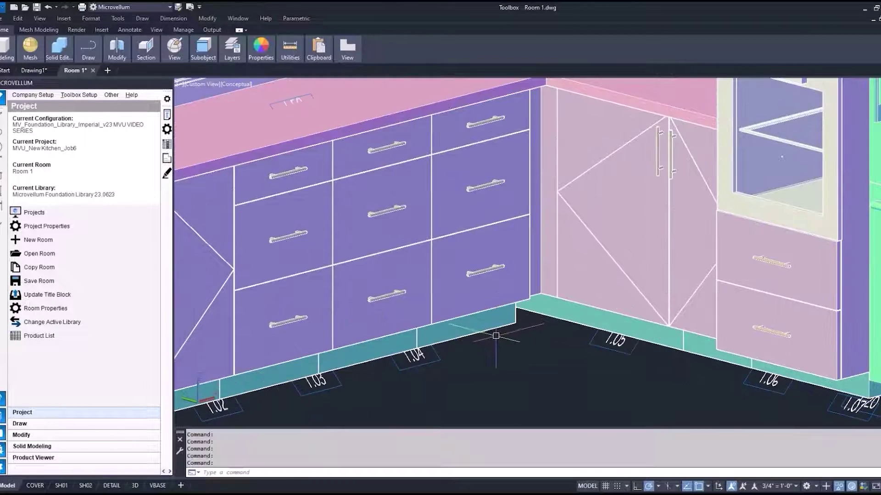
scroll(496, 335, down, 2)
scroll(497, 334, down, 2)
scroll(496, 335, down, 2)
mouse_move(496, 335)
middle_down()
mouse_move(527, 257)
mouse_move(503, 292)
middle_up()
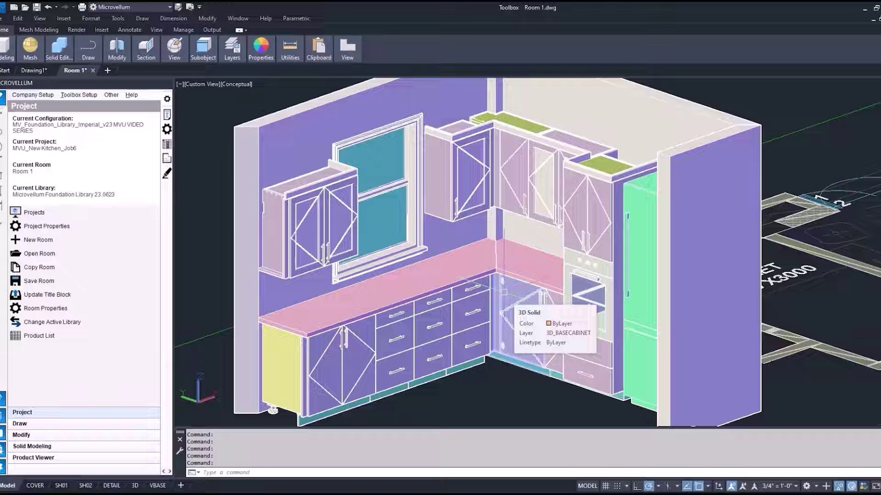
- Return to 2D Wireframe and view the plan from the top over the corner cabinets
click(234, 84)
click(255, 107)
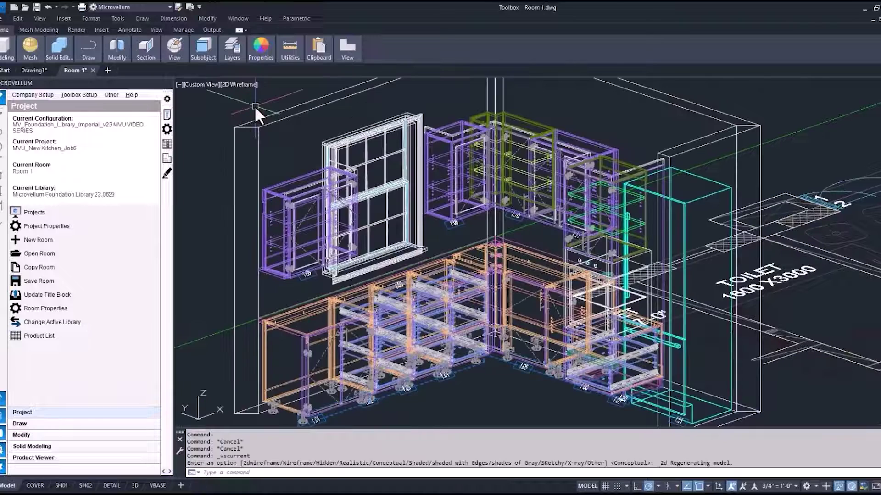
text(tv)
key(Return)
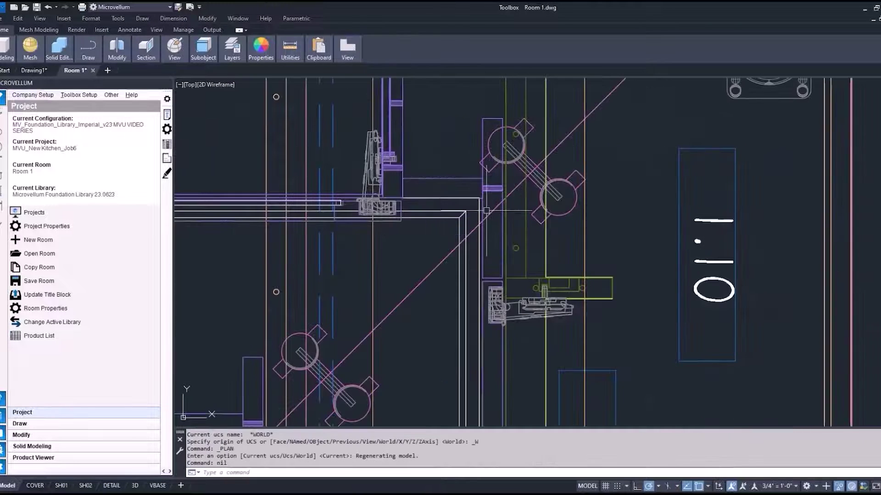
scroll(486, 211, up, 2)
scroll(486, 211, up, 2)
scroll(486, 211, up, 2)
middle_drag(486, 211, 525, 207)
scroll(525, 206, up, 2)
scroll(523, 289, down, 2)
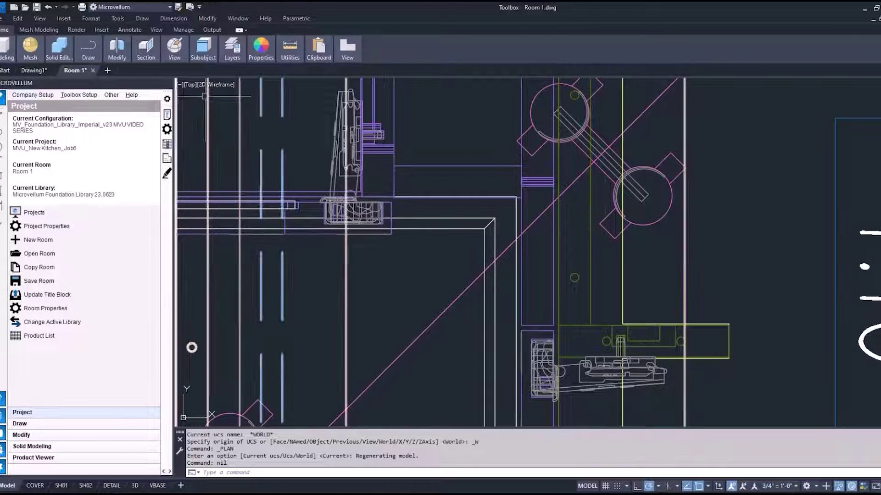
- In the upper blind corner's product prompts, replace Add Corner Filler with Add Blind Facia
click(164, 114)
click(429, 167)
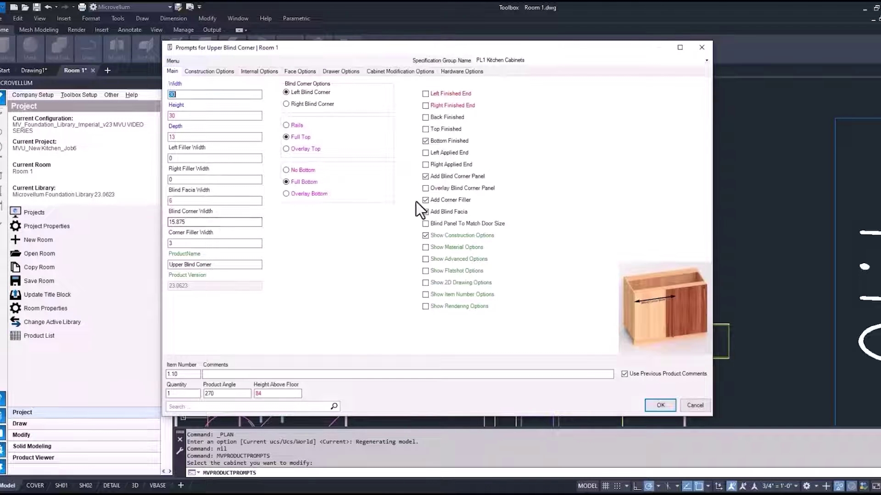
click(426, 201)
click(659, 401)
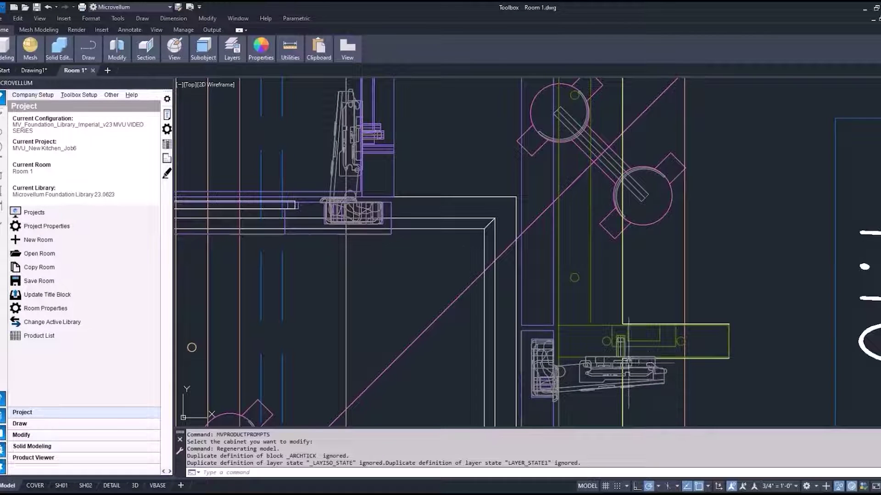
scroll(475, 221, down, 1)
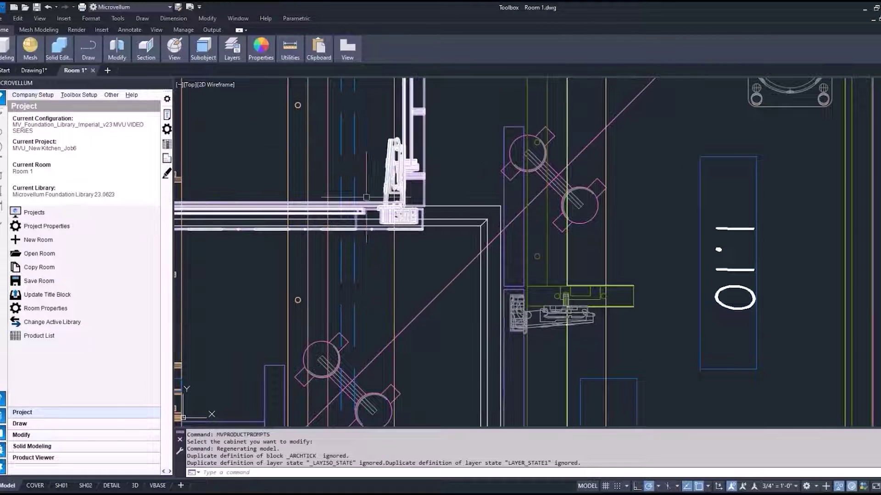
click(167, 114)
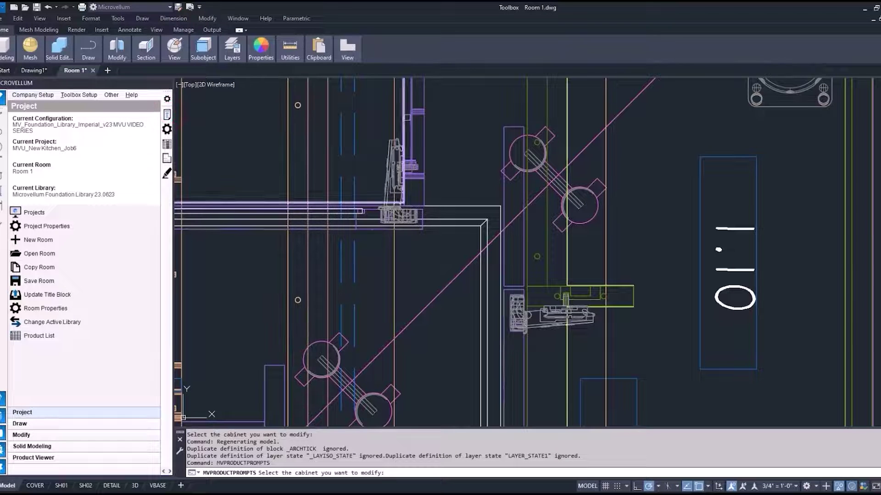
click(407, 117)
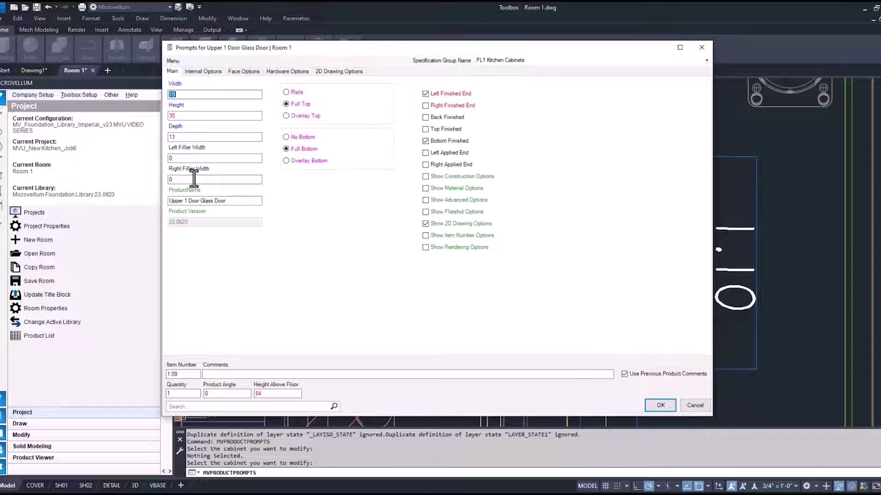
click(653, 405)
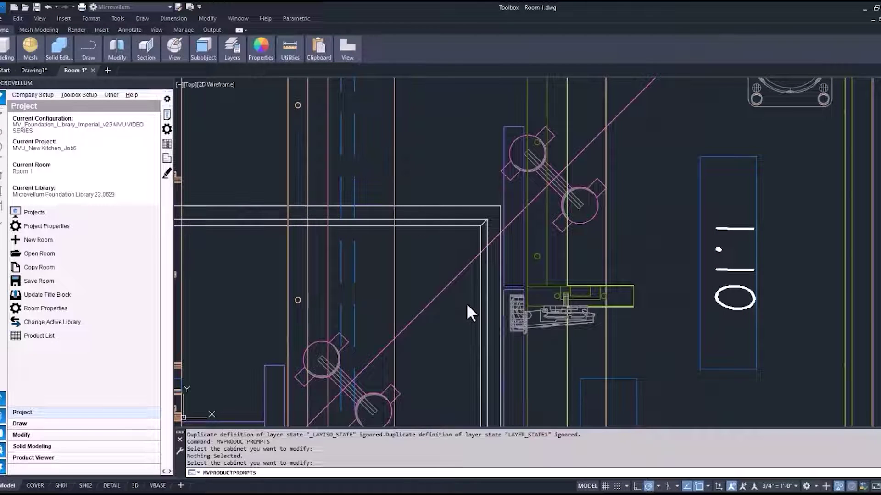
scroll(437, 207, up, 3)
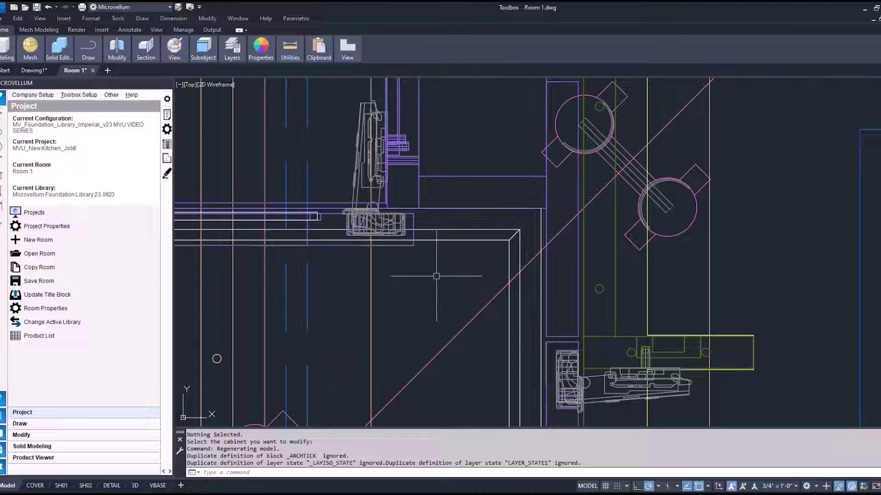
scroll(436, 275, down, 3)
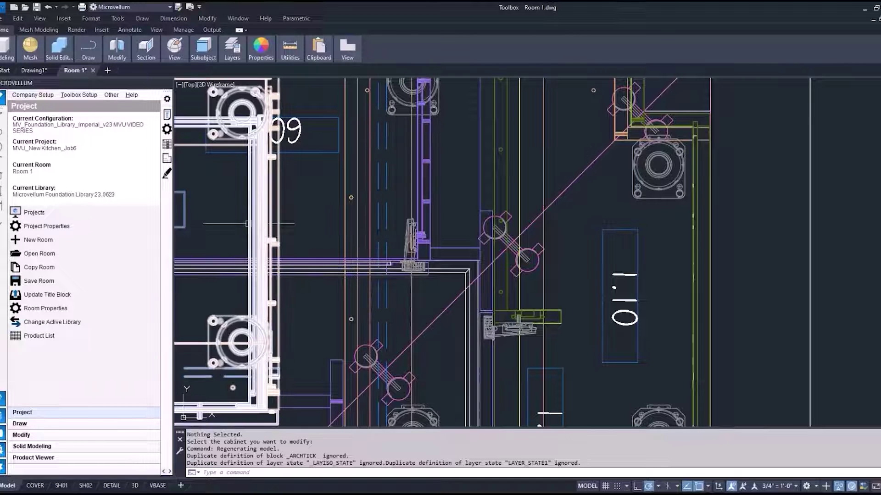
- Set the glass door upper cabinet's Scribe Filler subassembly height to 30
click(167, 110)
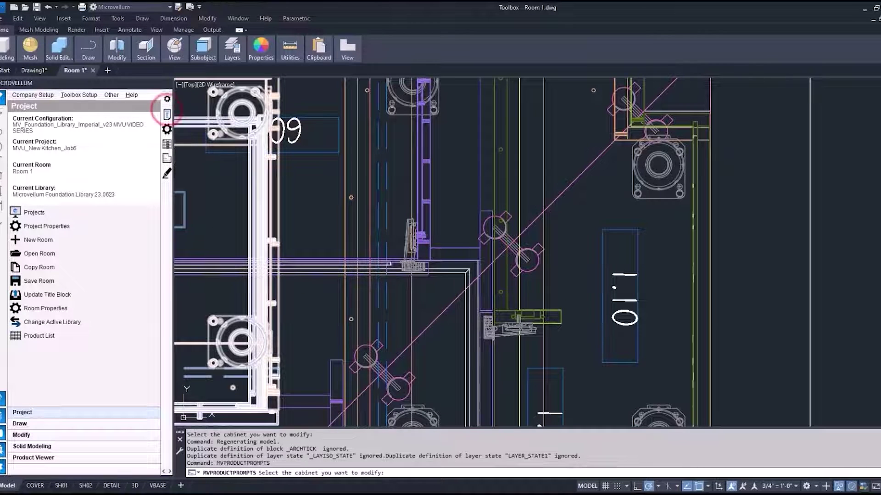
click(303, 155)
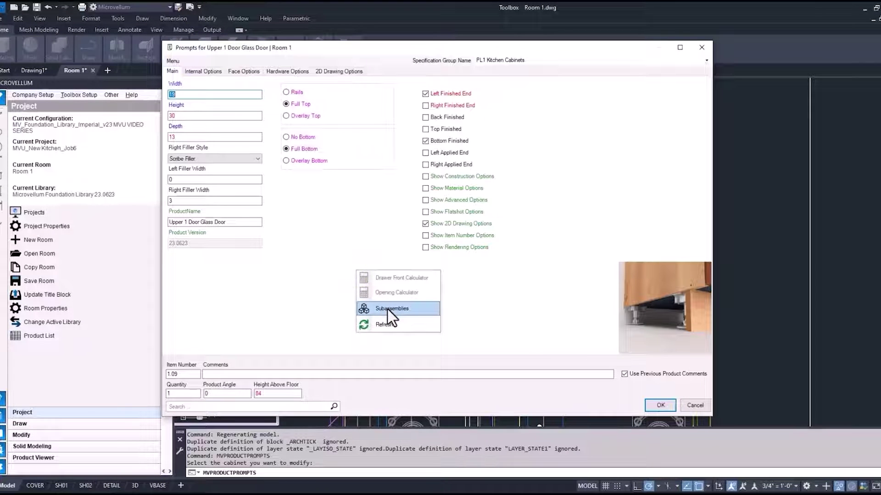
click(388, 310)
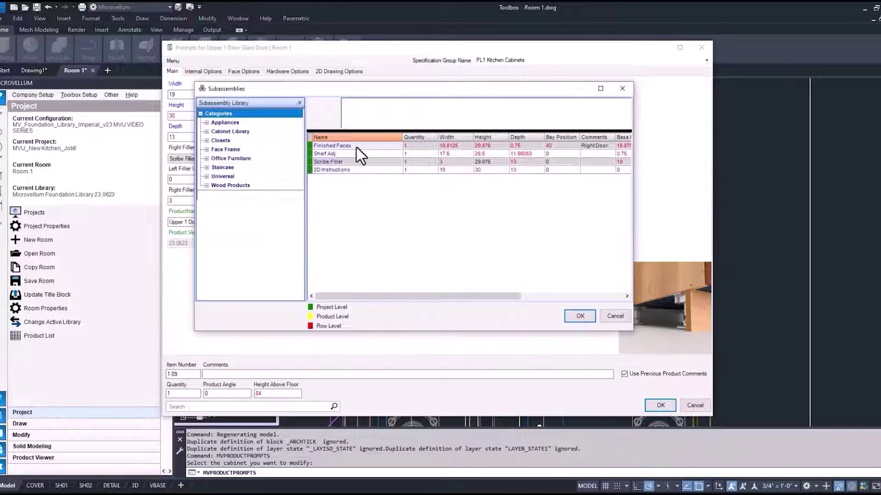
click(339, 161)
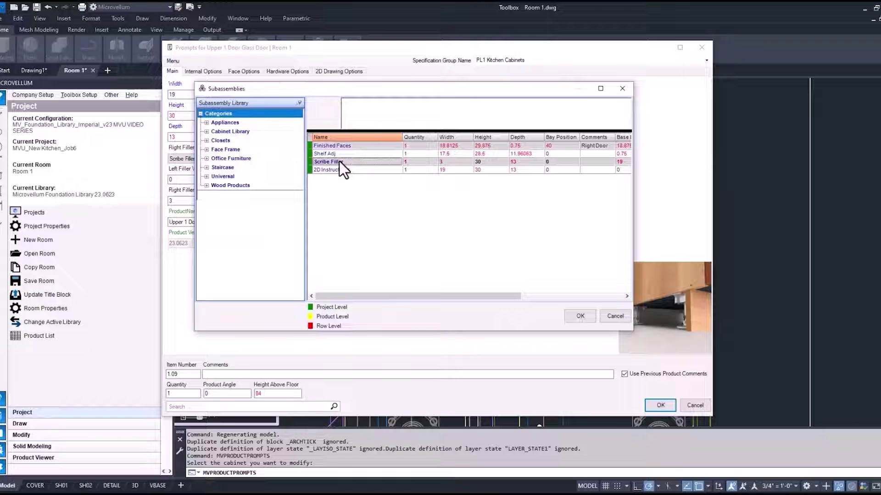
right_click(339, 161)
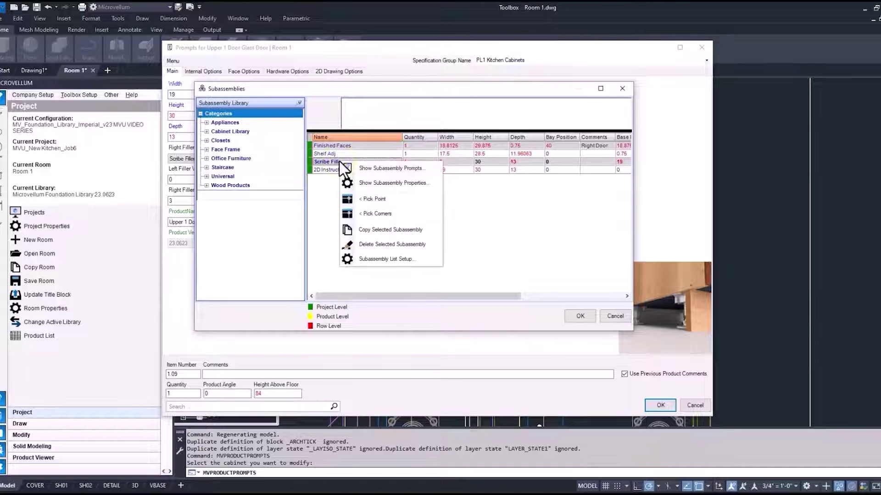
click(380, 169)
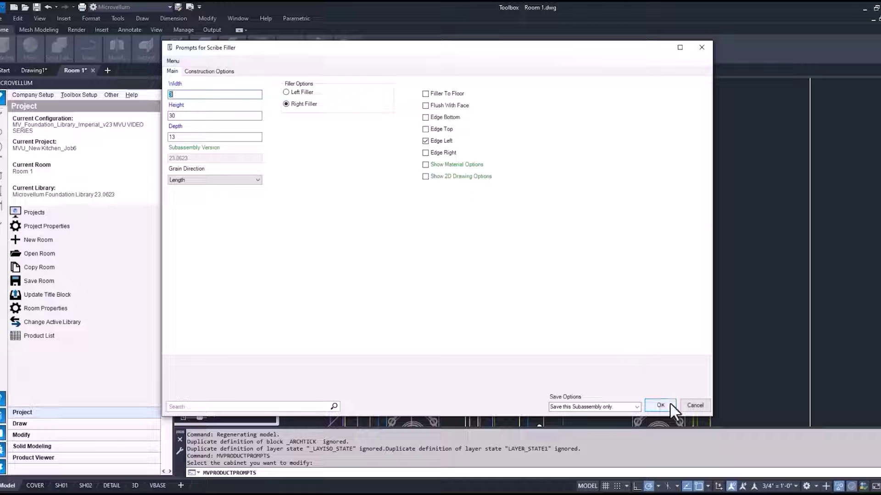
click(693, 407)
- Recheck the subassemblies list, then cancel the cabinet prompts without further changes
click(611, 315)
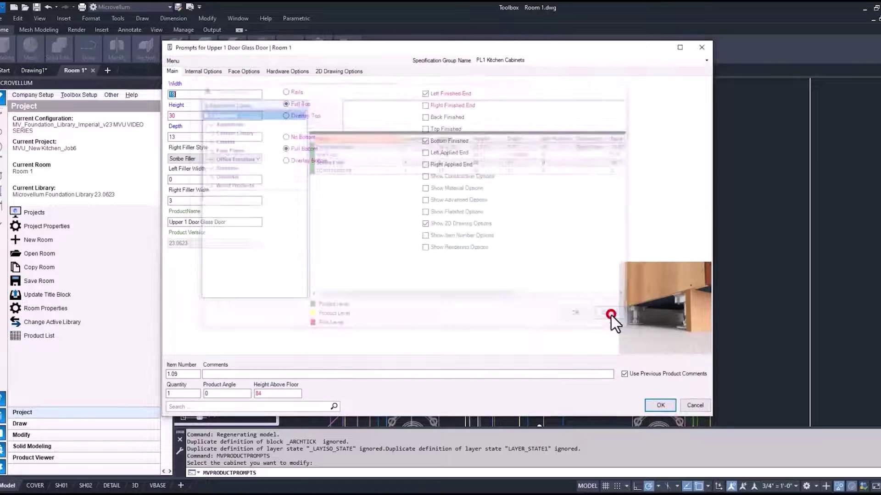
click(173, 62)
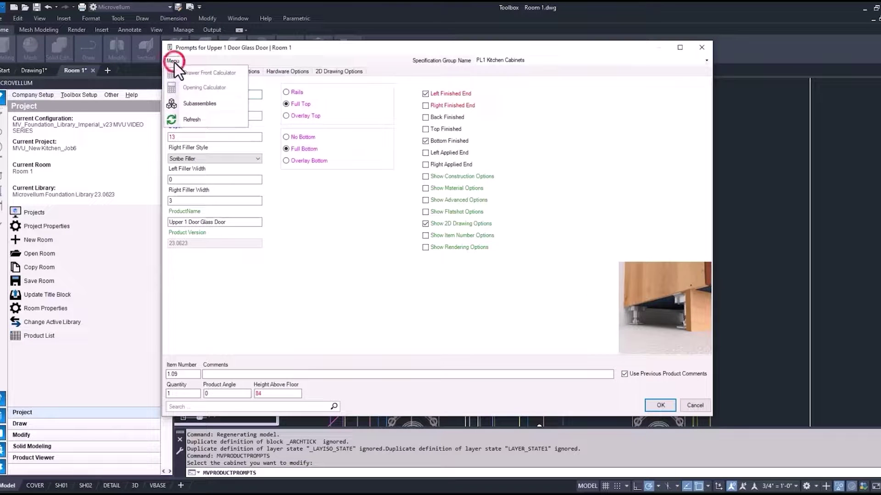
click(192, 102)
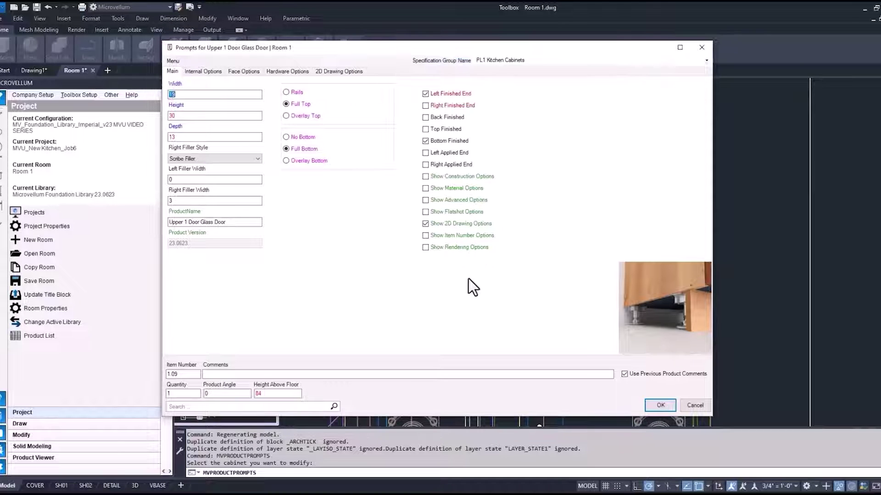
click(616, 315)
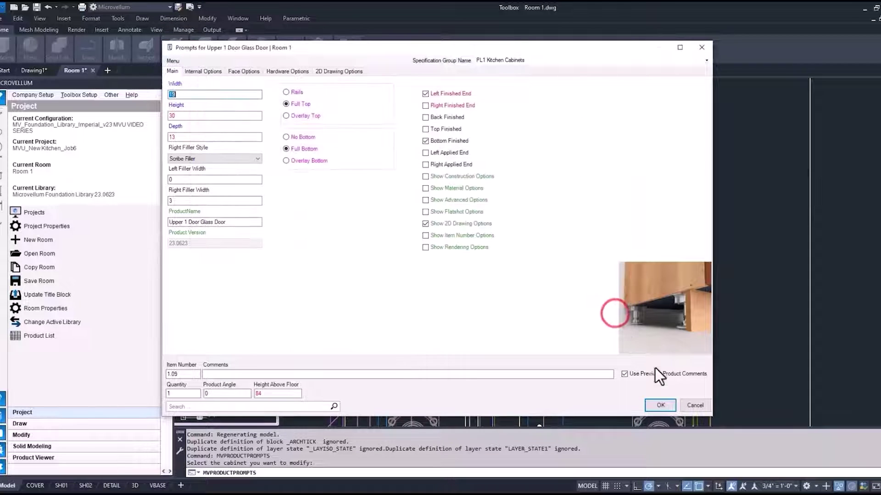
click(695, 406)
- From Toolbox Setup, open the PL1 Kitchen Cabinets project specification group
key(Escape)
scroll(621, 358, down, 5)
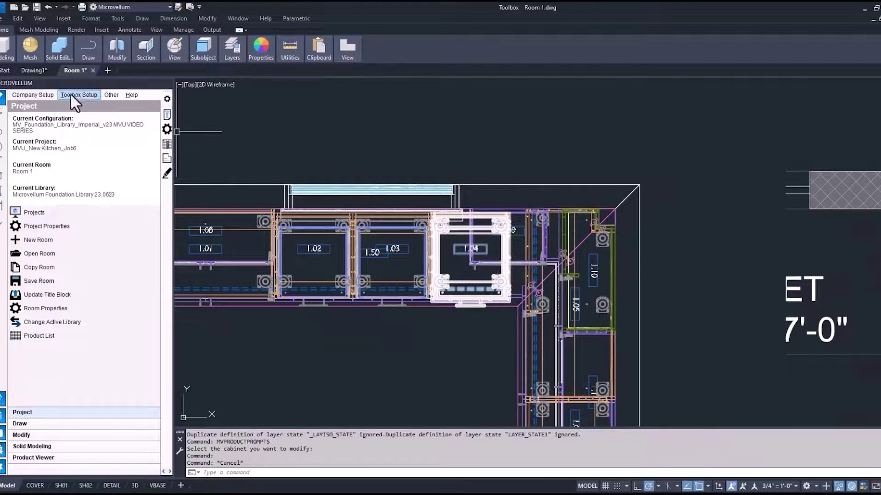
click(74, 95)
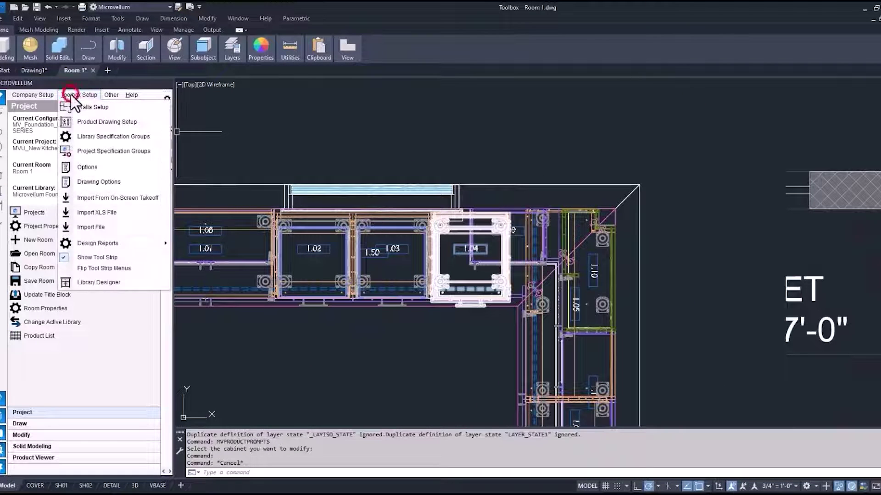
click(75, 152)
click(284, 89)
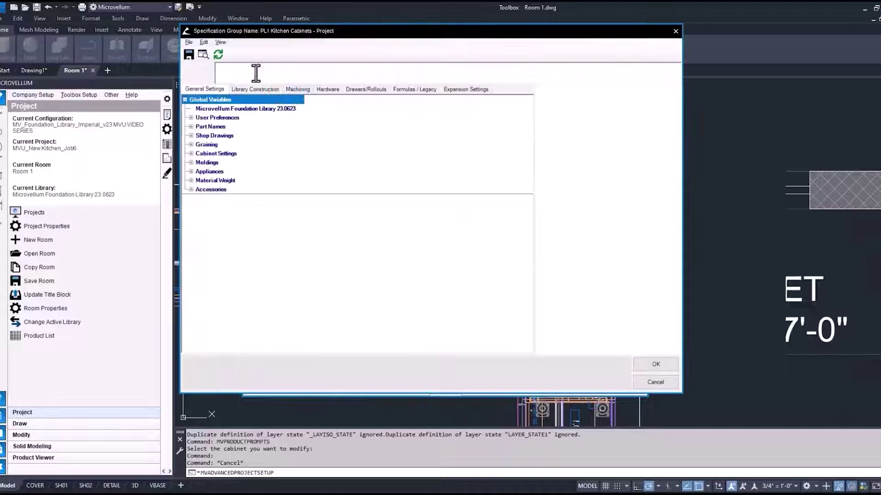
- Find the Fillers Flush With Faces global variable through Edit > Find Variable with 'fi'
click(204, 42)
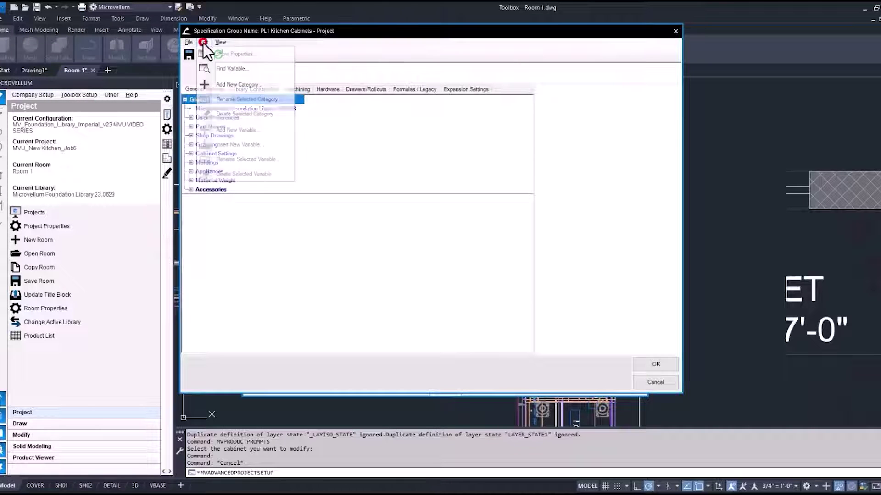
click(222, 66)
click(423, 185)
text(fi)
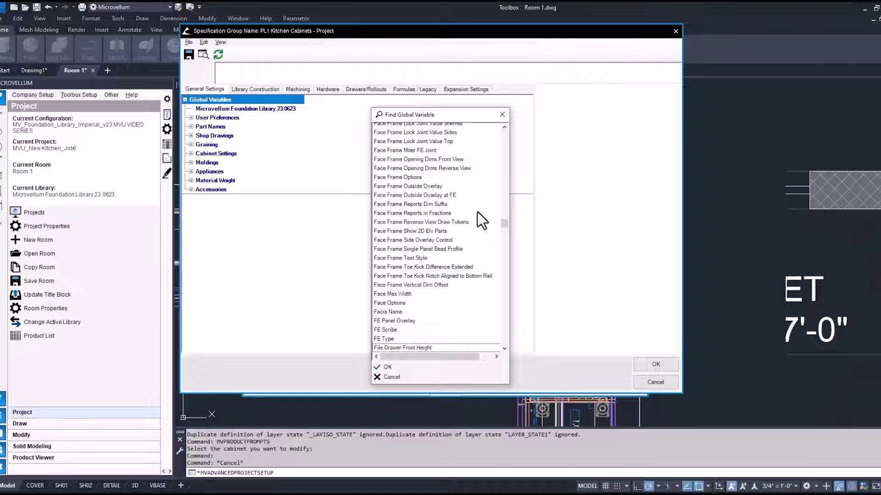
drag(501, 222, 502, 228)
scroll(400, 150, down, 1)
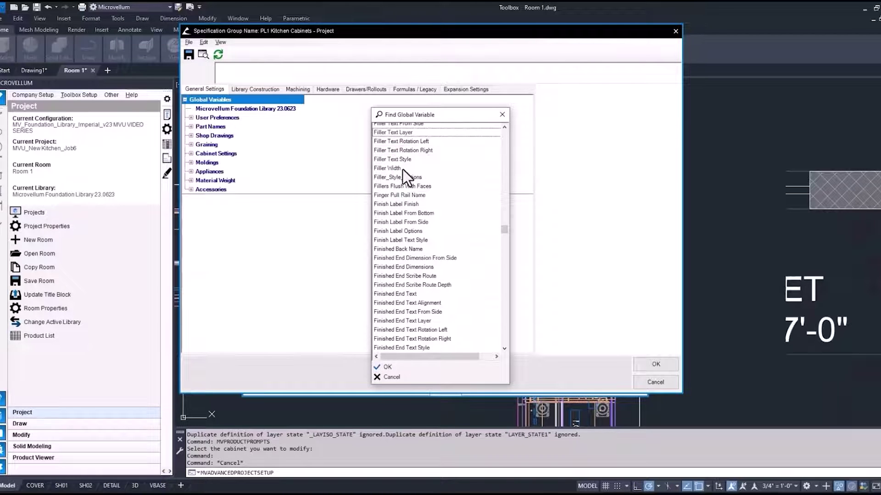
click(400, 184)
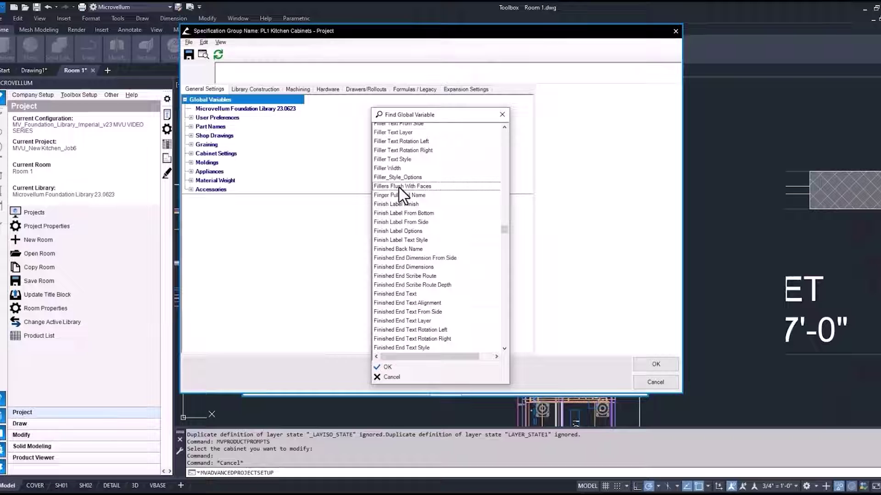
- Jump to Filler Settings on Library Construction and tick Fillers Flush With Faces
click(394, 367)
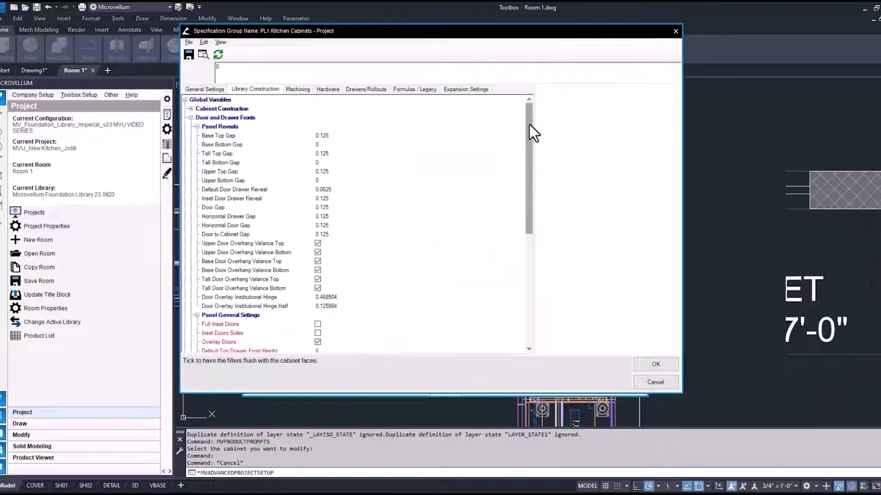
drag(530, 120, 516, 268)
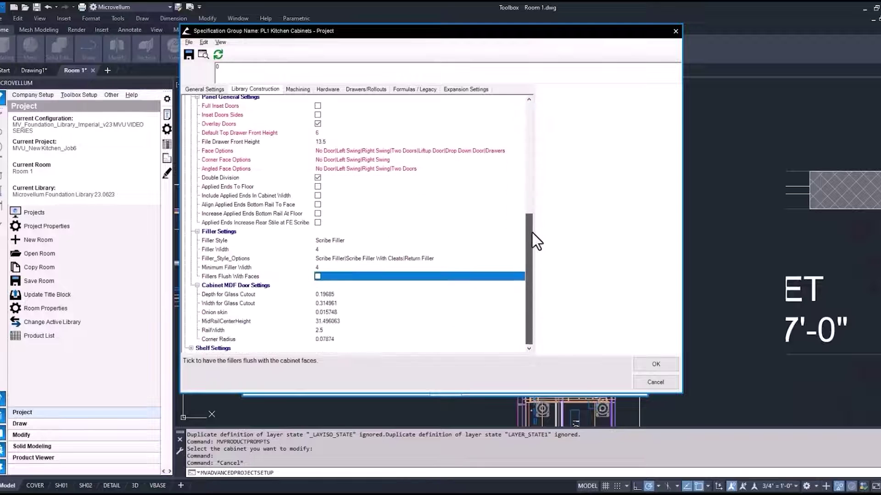
click(318, 277)
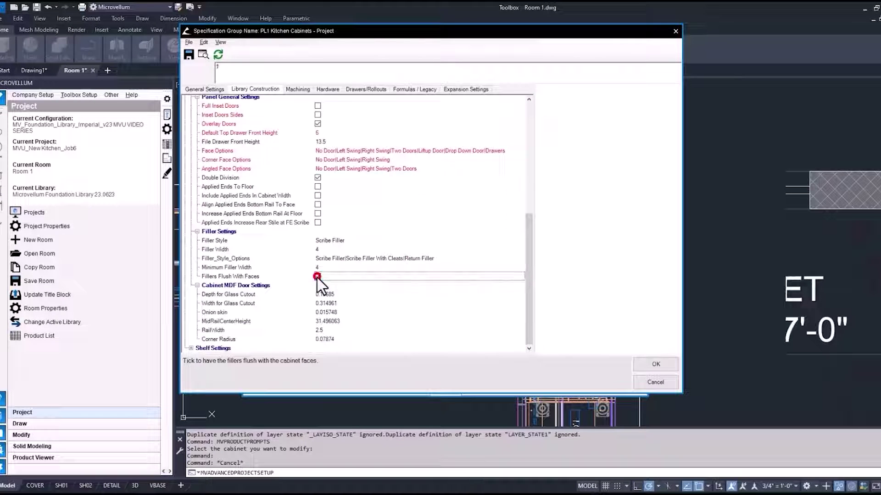
- Apply the specification change, close setup and shade the 3D kitchen in Conceptual style
click(654, 363)
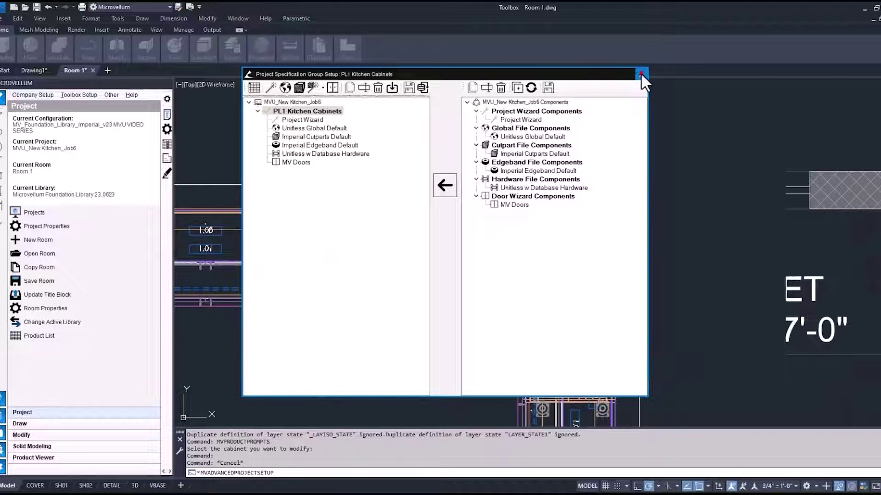
click(640, 72)
key(ctrl+z)
click(240, 83)
click(272, 119)
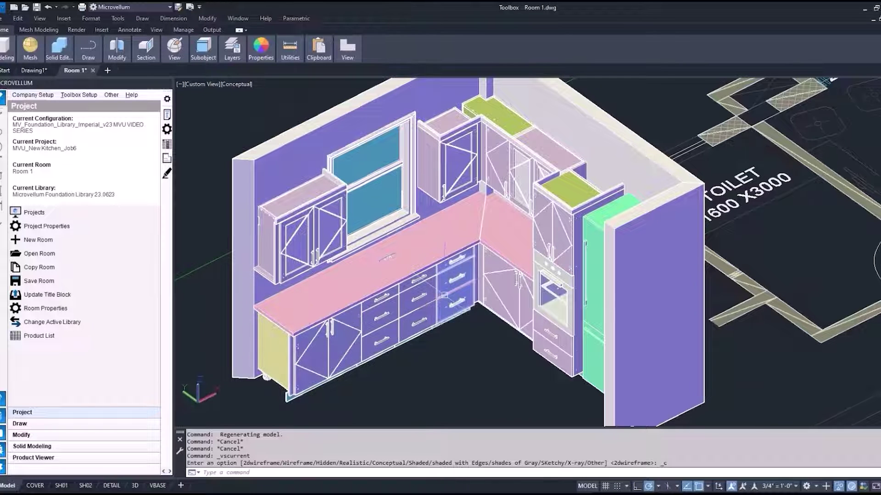
scroll(444, 294, up, 2)
scroll(448, 303, up, 2)
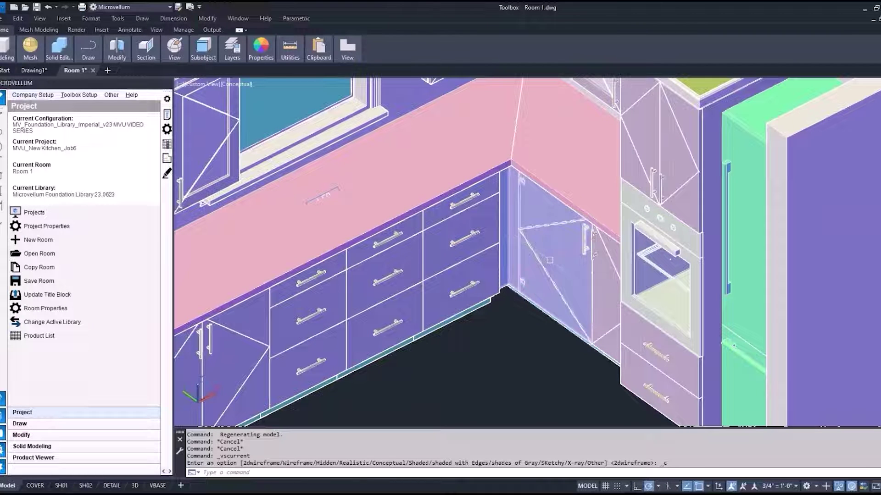
- Untick Add Corner Filler in the base blind corner cabinet's prompts and accept
click(167, 114)
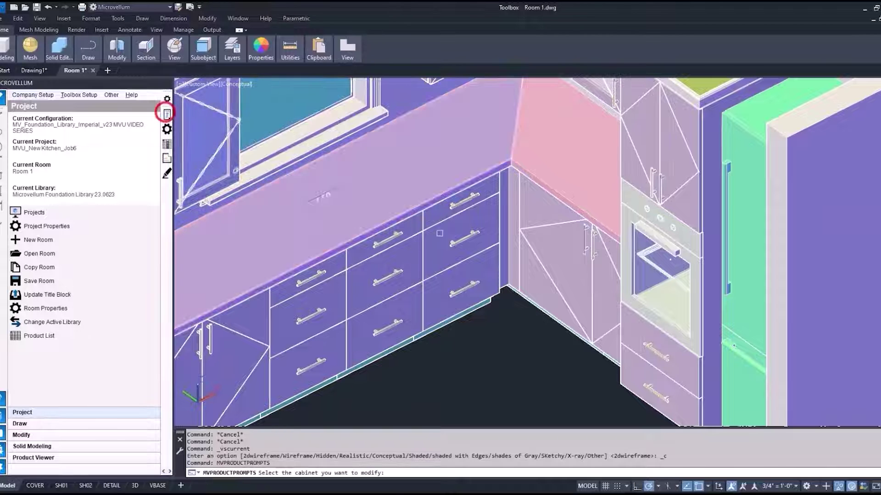
click(531, 273)
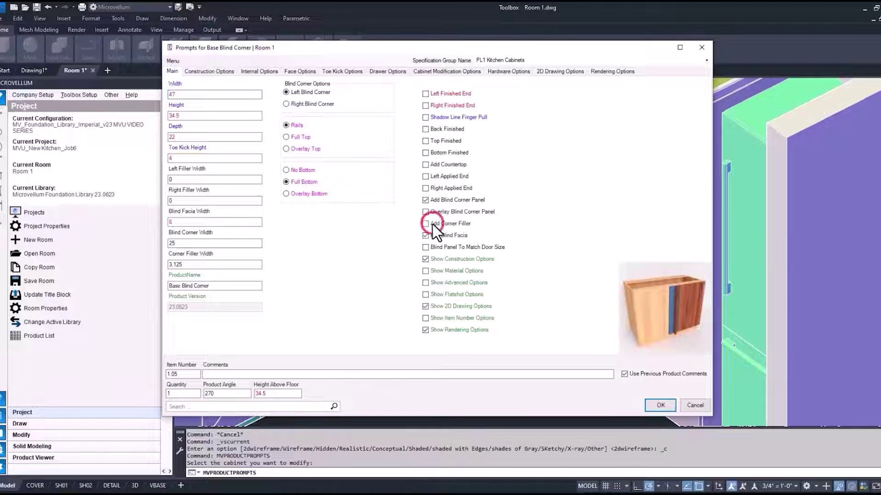
click(425, 224)
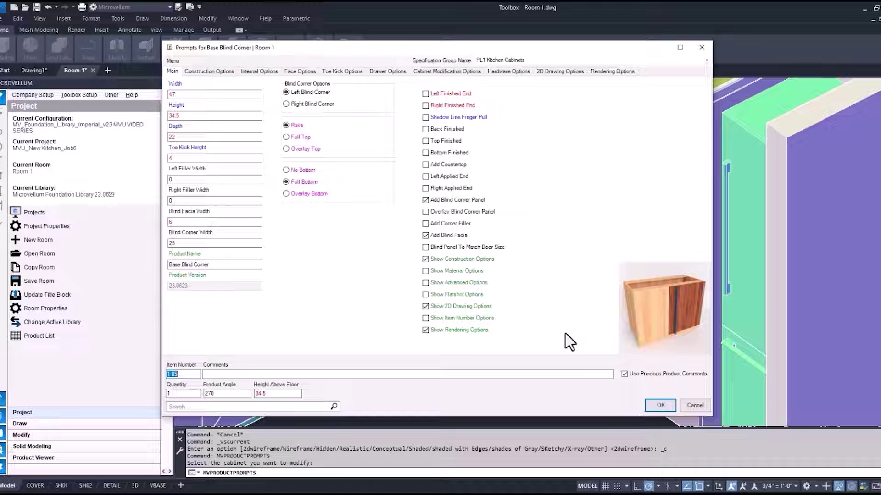
key(Return)
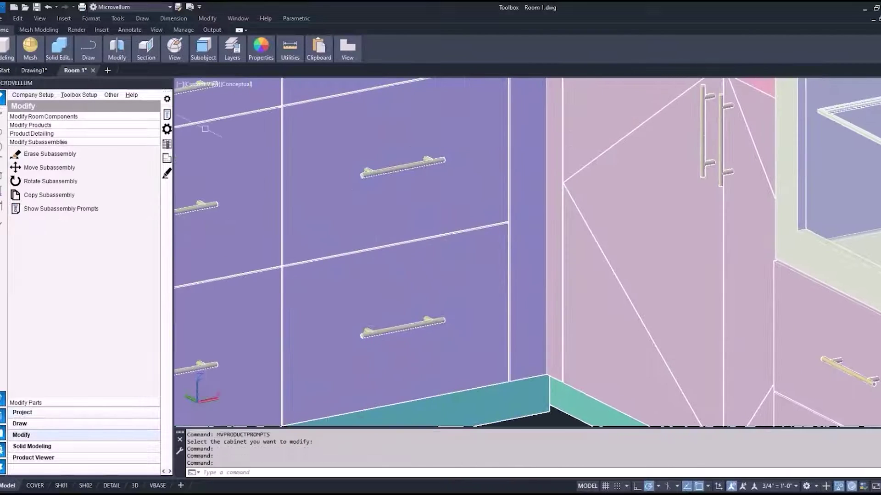
- Show the Base 3 Drawer cabinet's Face Options with its 0.125 Right Reveal field selected
click(167, 115)
click(393, 171)
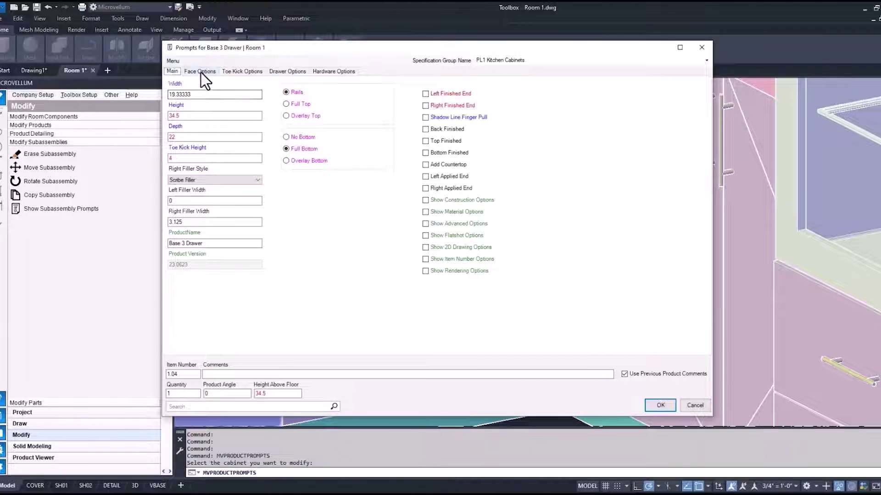
click(201, 73)
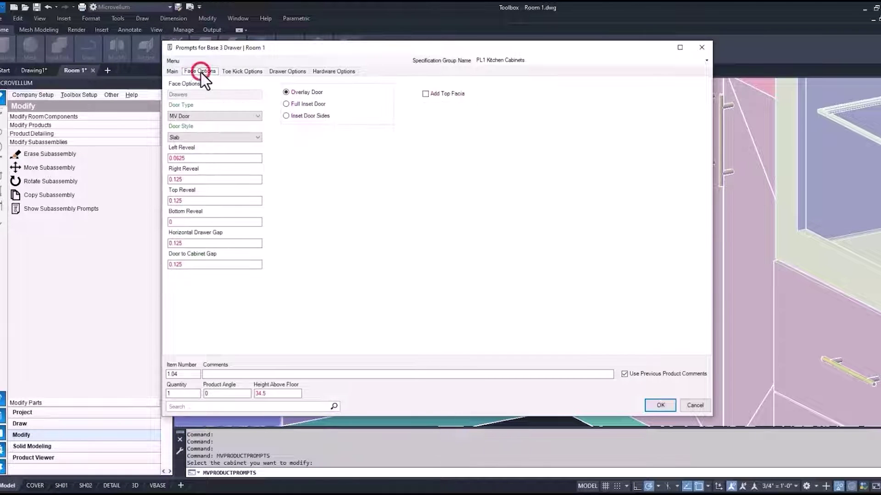
click(232, 179)
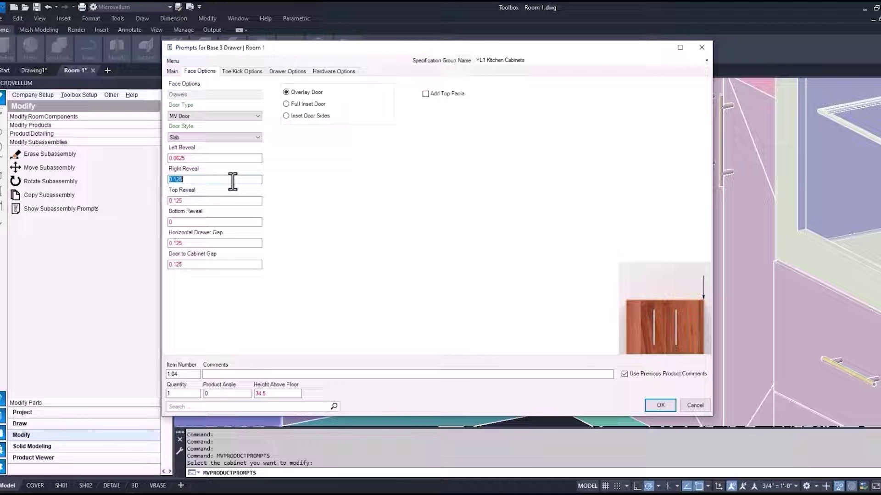
click(262, 180)
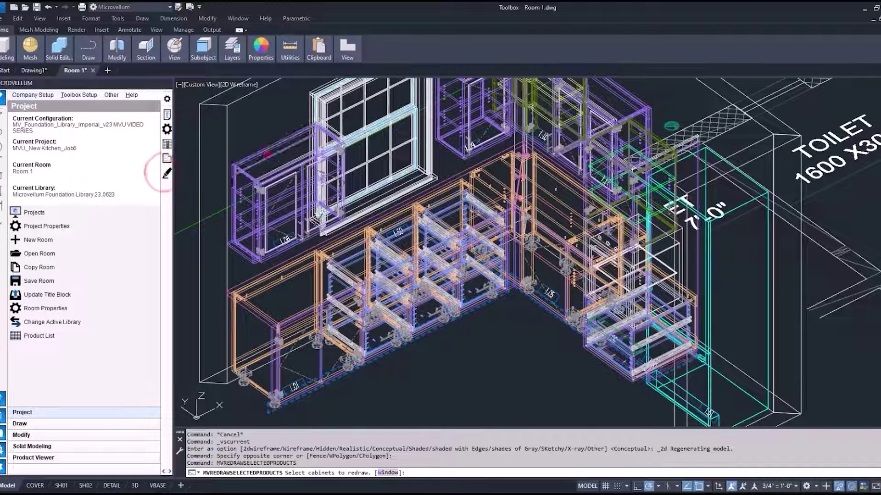
- Redraw the upper wall, lower-left base and top-centre upper cabinets
click(268, 155)
click(282, 342)
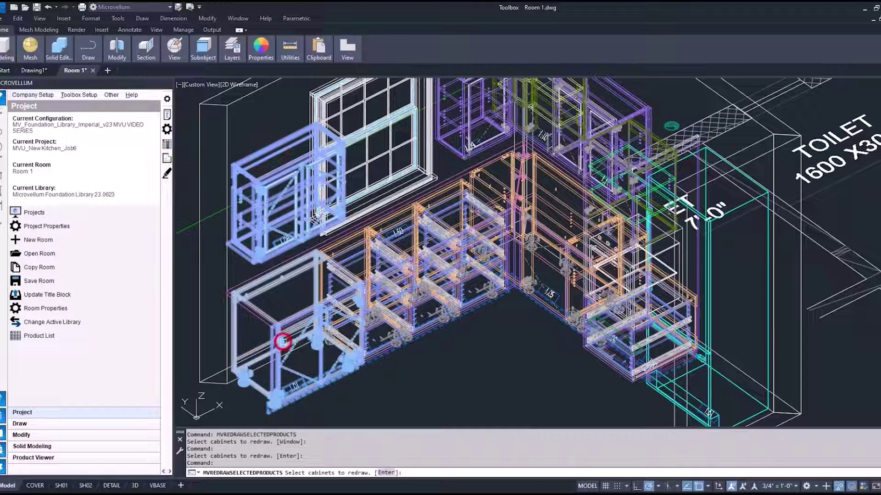
click(475, 148)
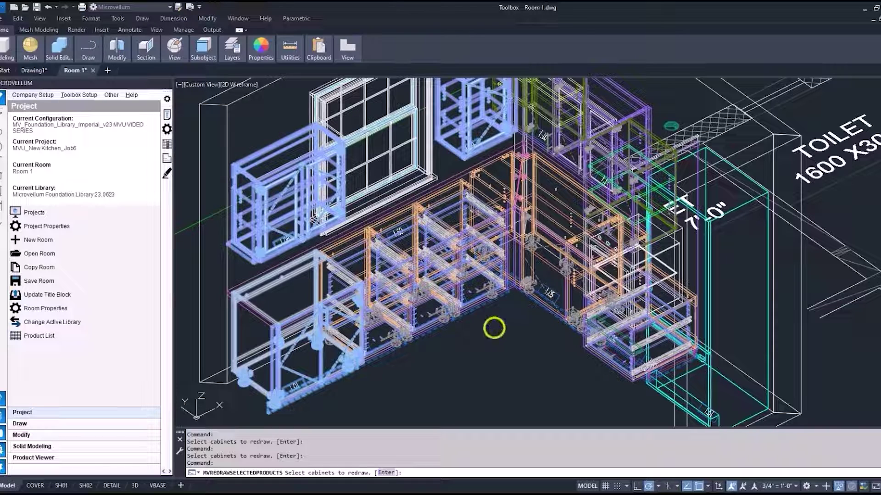
key(Return)
click(445, 285)
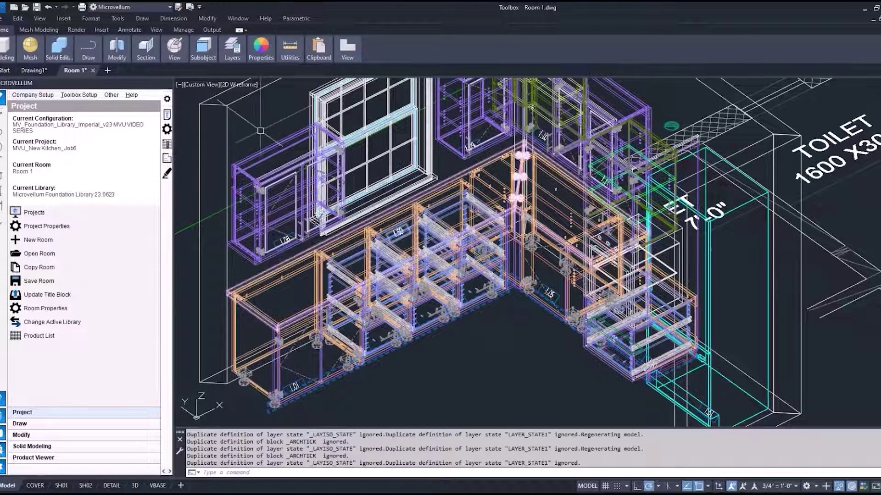
- Display the kitchen with Conceptual shading again
click(237, 84)
click(285, 121)
scroll(200, 158, up, 3)
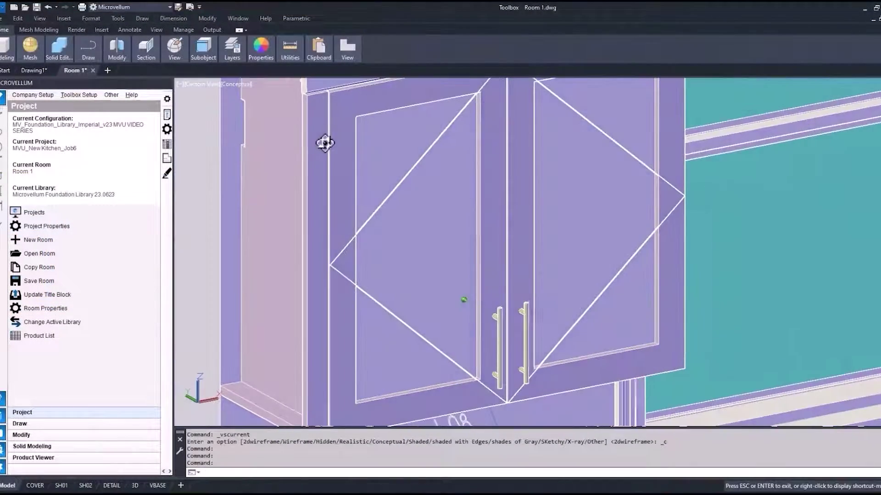
scroll(321, 118, up, 5)
scroll(332, 176, up, 3)
mouse_move(332, 175)
shift+middle_down()
mouse_move(332, 142)
mouse_move(301, 131)
mouse_move(295, 121)
mouse_move(323, 138)
shift+middle_up()
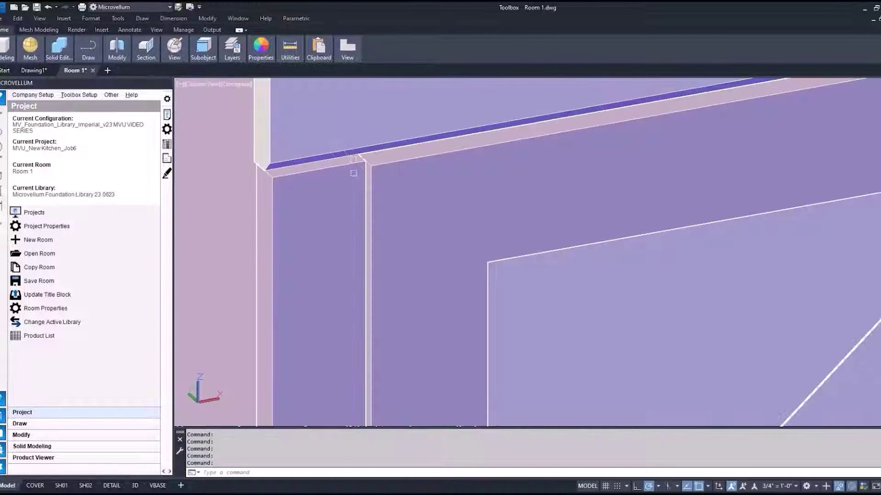
scroll(275, 130, down, 3)
scroll(205, 122, down, 3)
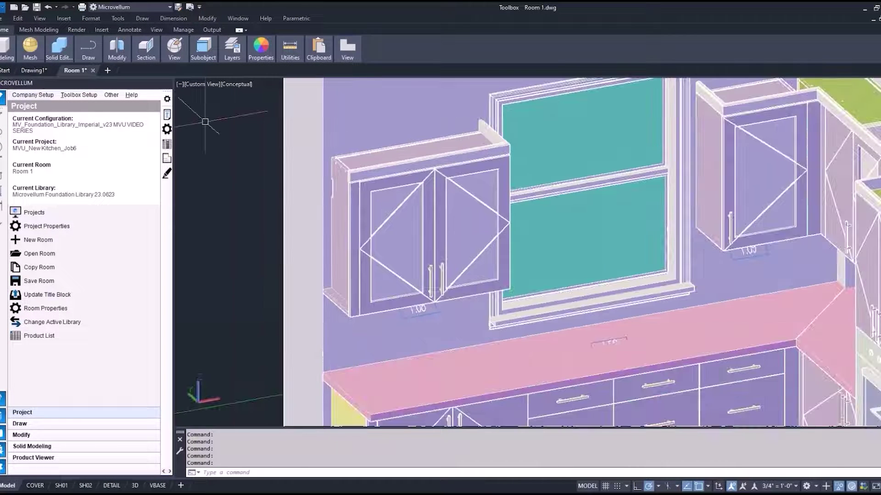
click(167, 114)
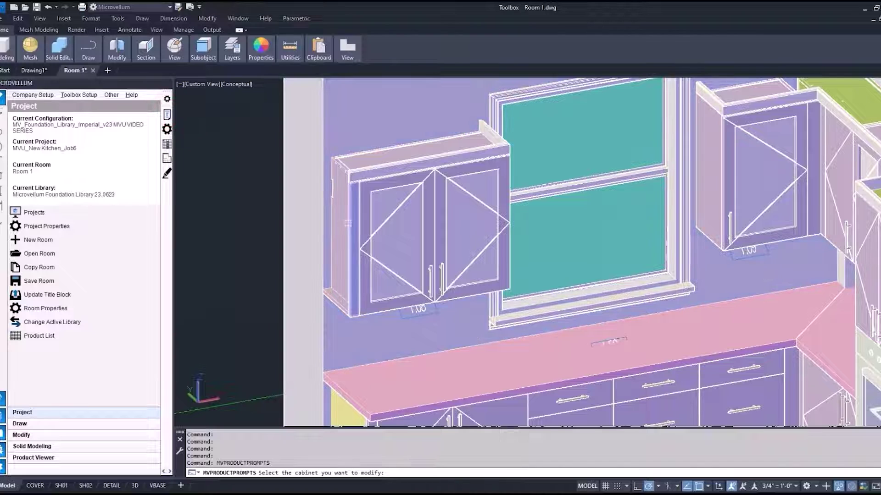
click(351, 222)
right_click(340, 297)
click(364, 334)
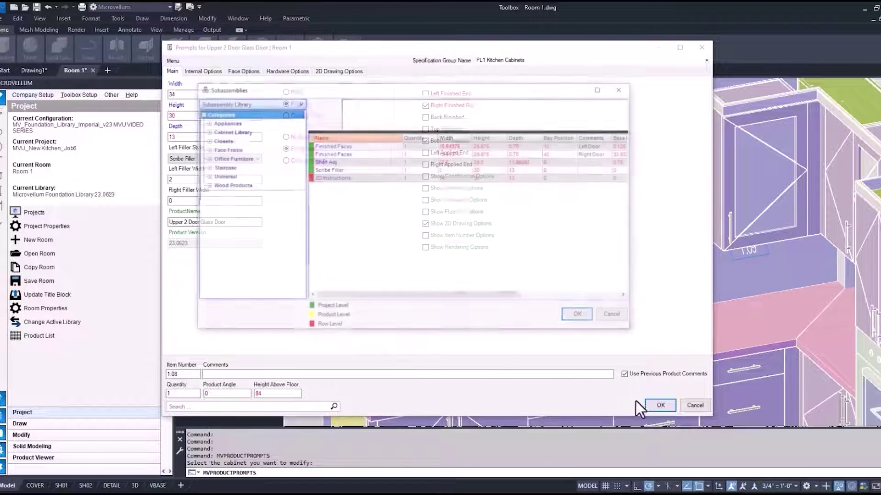
click(611, 315)
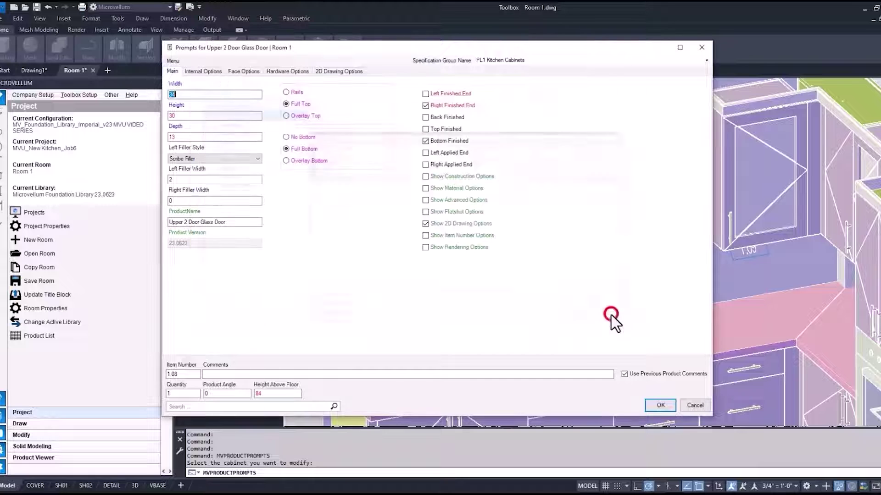
click(693, 405)
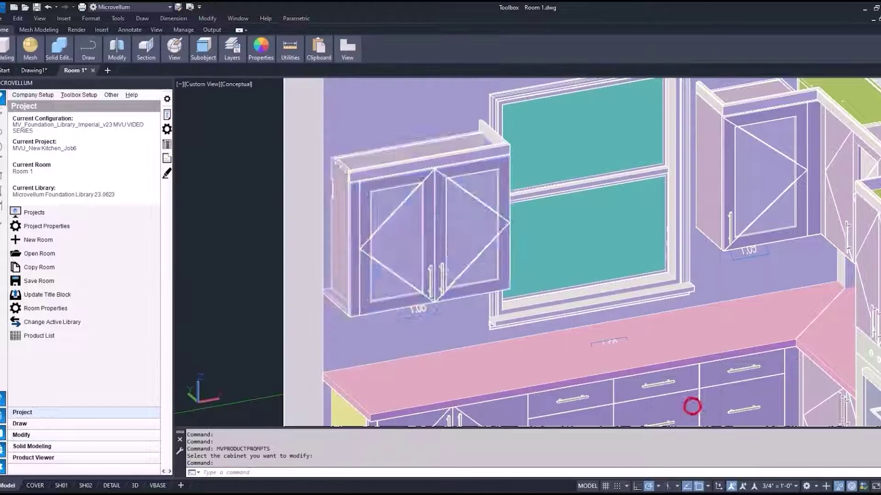
- From the Modify panel, show subassembly prompts for the filler on the upper cabinet's side
click(75, 436)
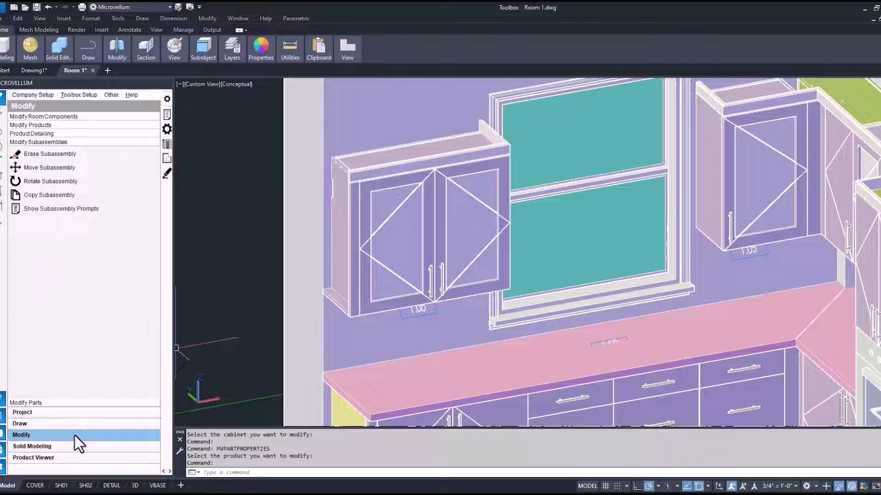
click(52, 209)
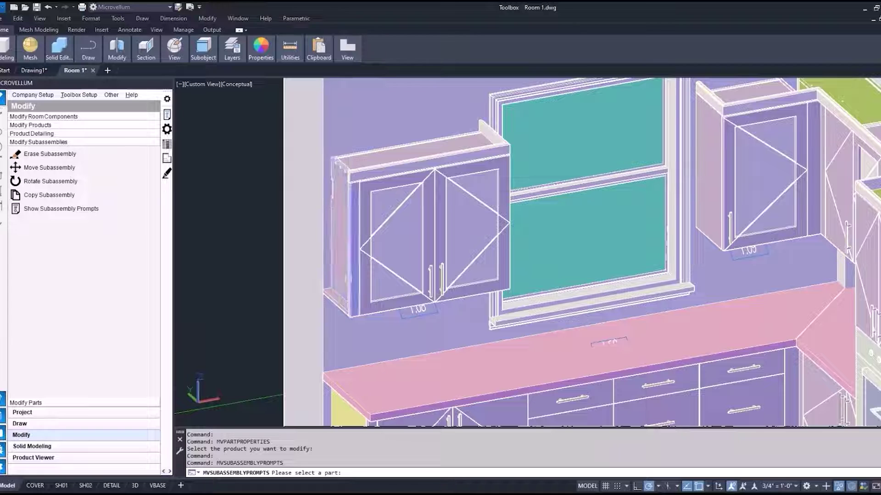
click(349, 278)
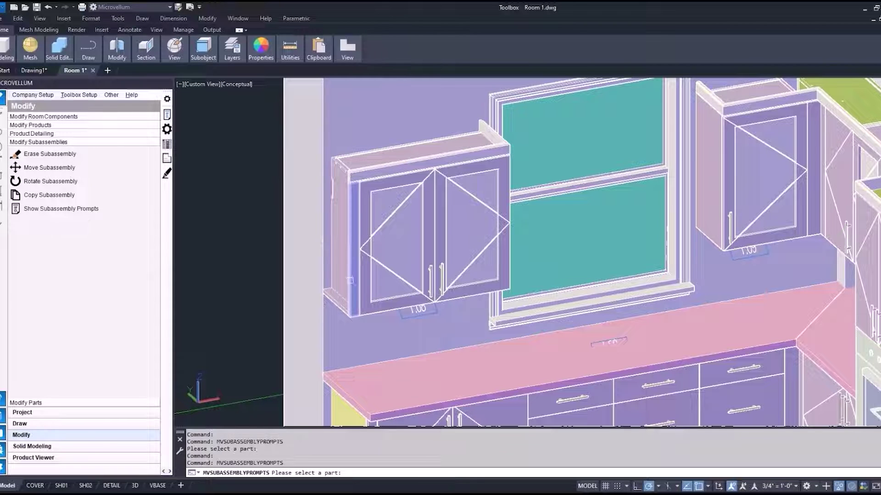
click(350, 281)
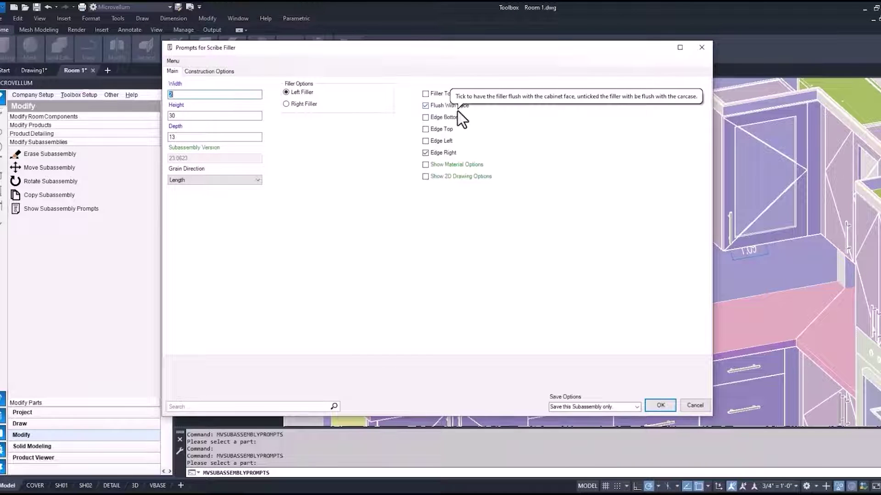
- Set the Scribe Filler height to 29.875, save it and dismiss the confirmation
double_click(178, 115)
text(29.875)
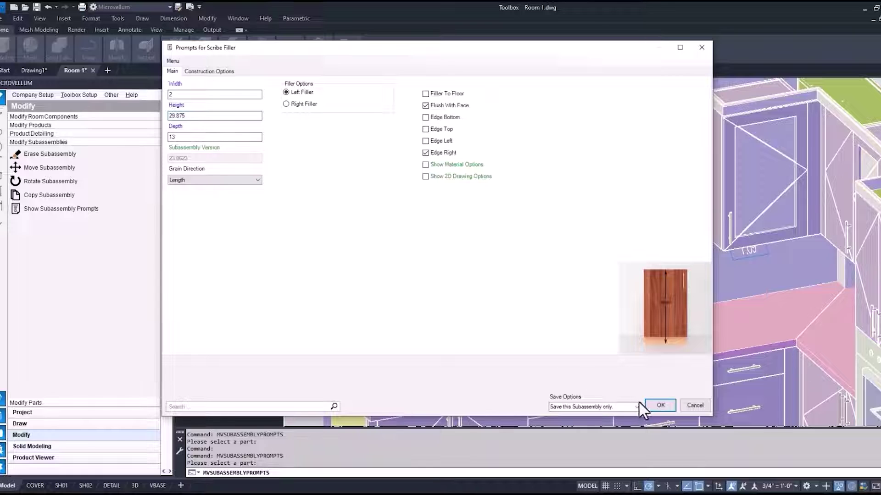
click(658, 407)
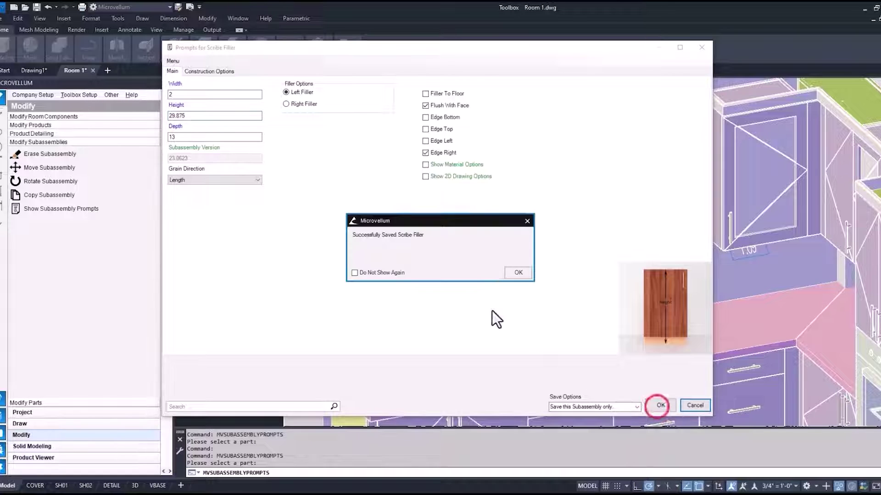
click(516, 274)
key(Return)
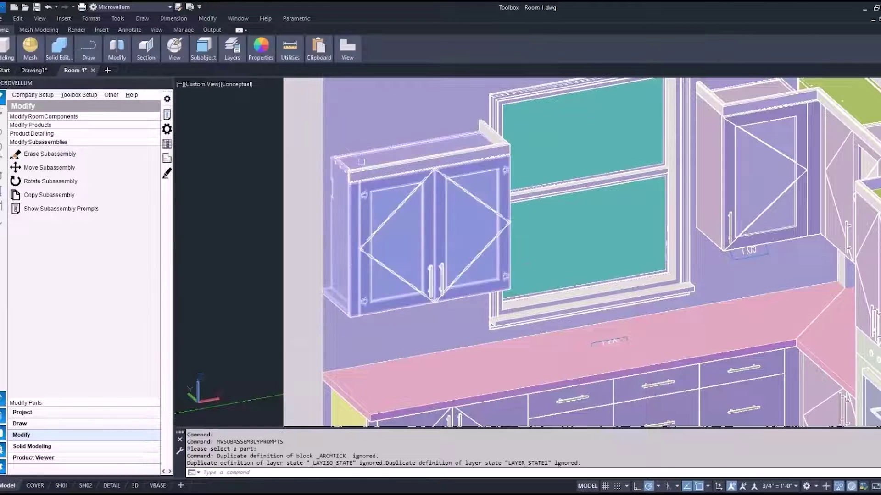
scroll(336, 209, down, 5)
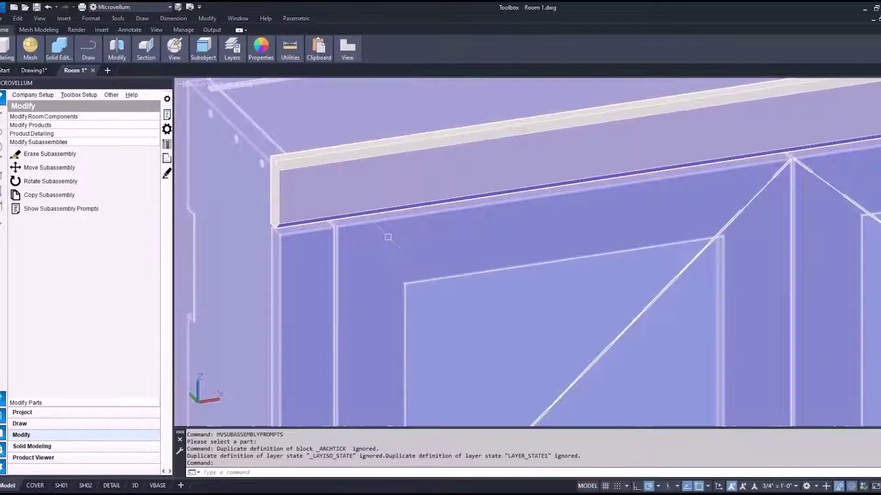
scroll(389, 214, down, 4)
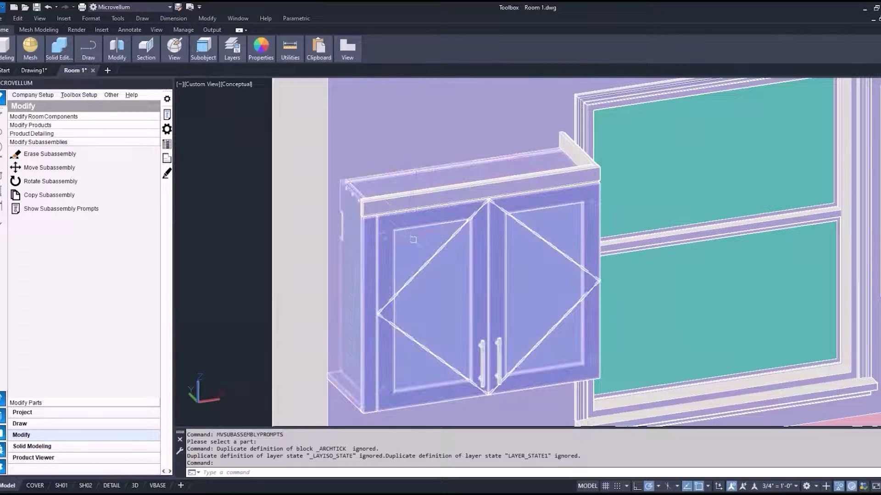
scroll(408, 239, down, 2)
scroll(408, 240, up, 3)
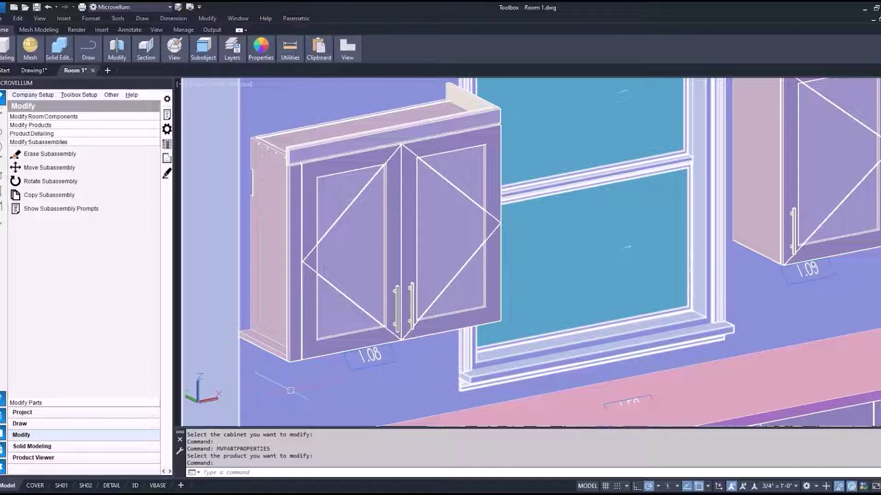
click(91, 210)
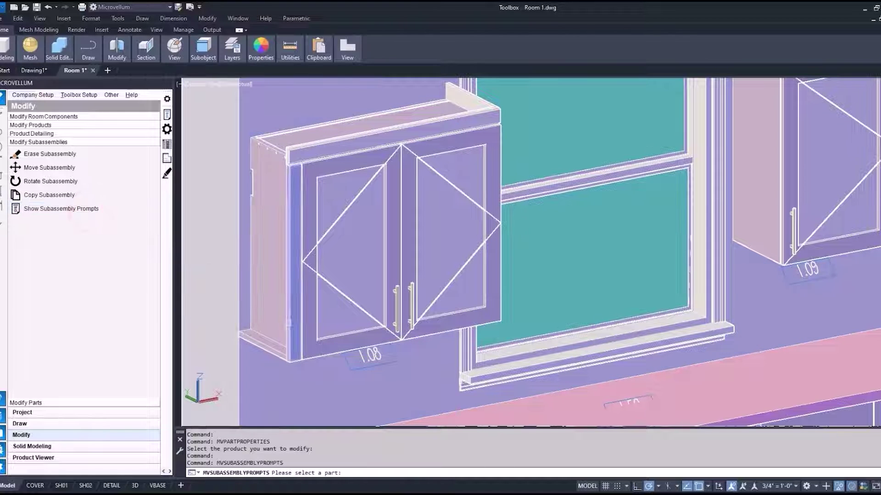
click(289, 322)
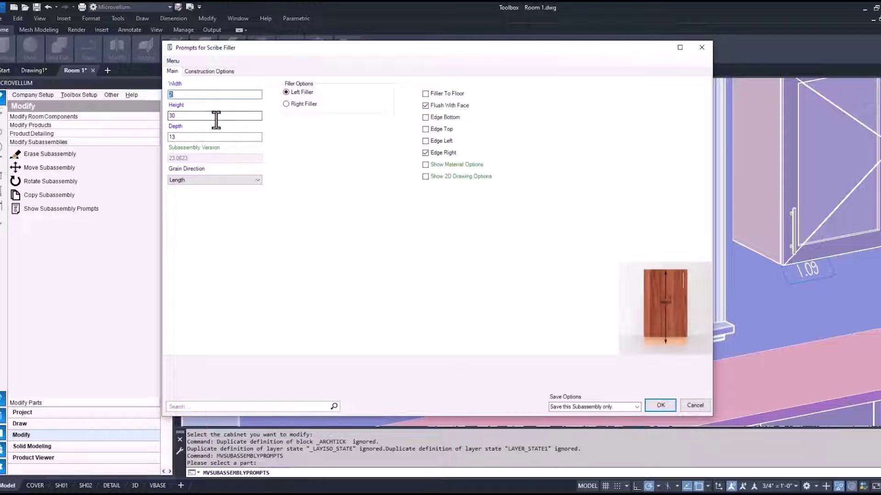
double_click(216, 120)
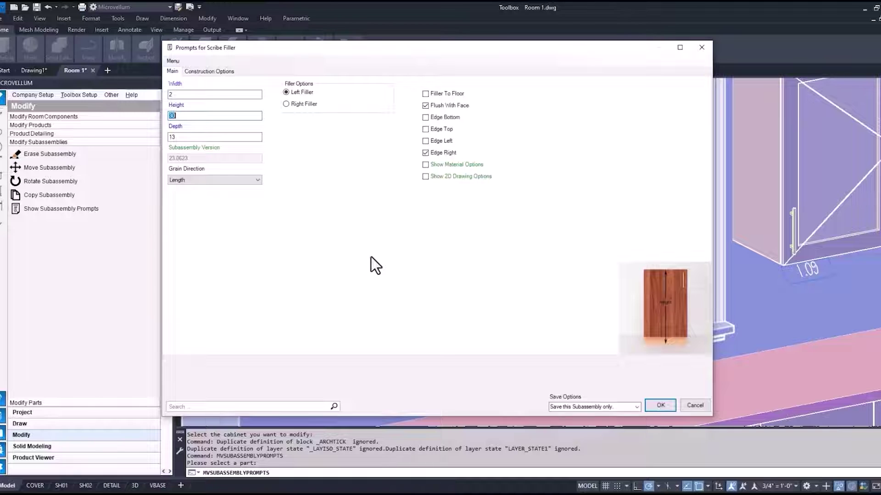
click(695, 406)
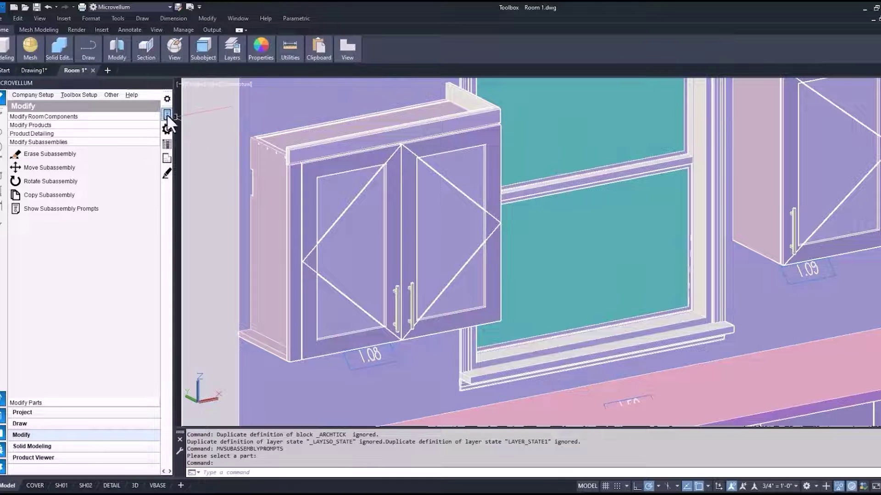
- Bring up the subassemblies list for upper cabinet 1.08 from its product prompts
click(166, 114)
click(316, 188)
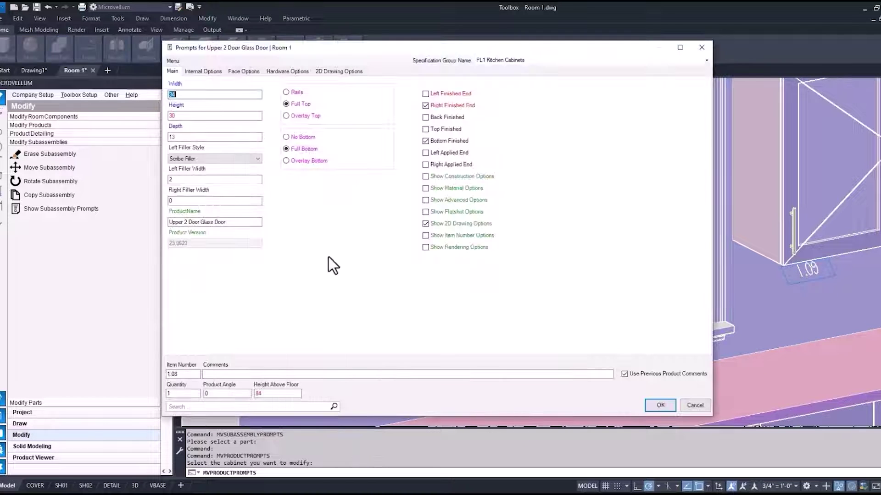
right_click(325, 253)
click(367, 291)
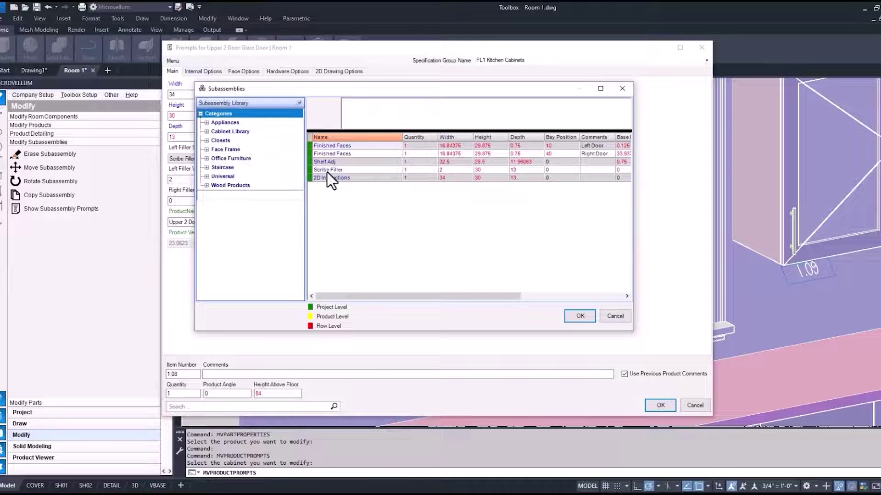
- Review the Scribe Filler's width, height and depth formulas in the grid
click(327, 173)
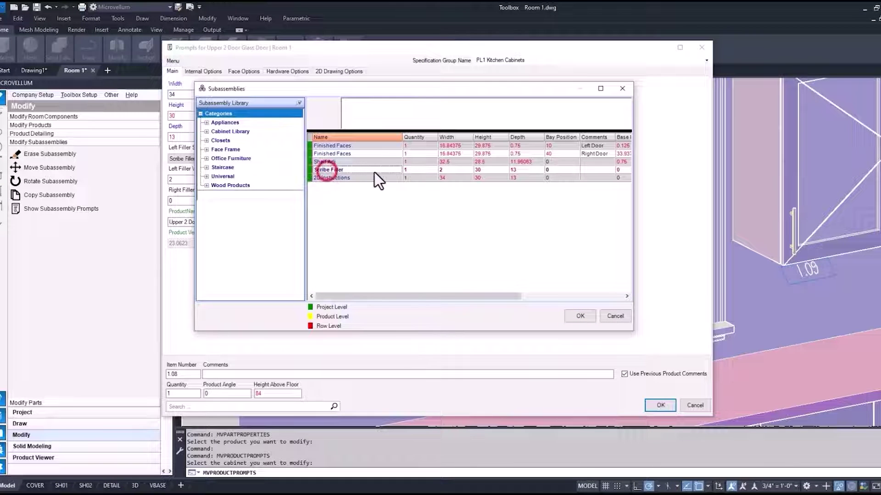
click(454, 170)
click(451, 172)
click(490, 170)
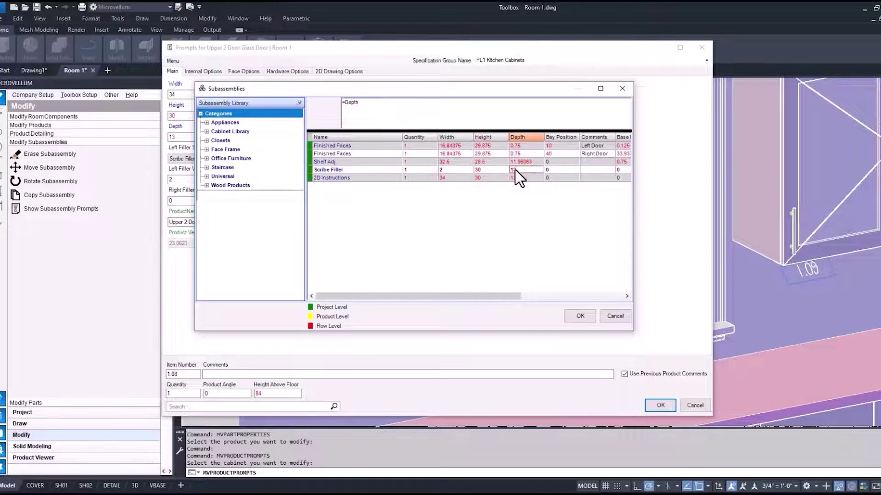
- Set the Scribe Filler's Height prompt to 29.875 and save it
right_click(364, 170)
click(391, 171)
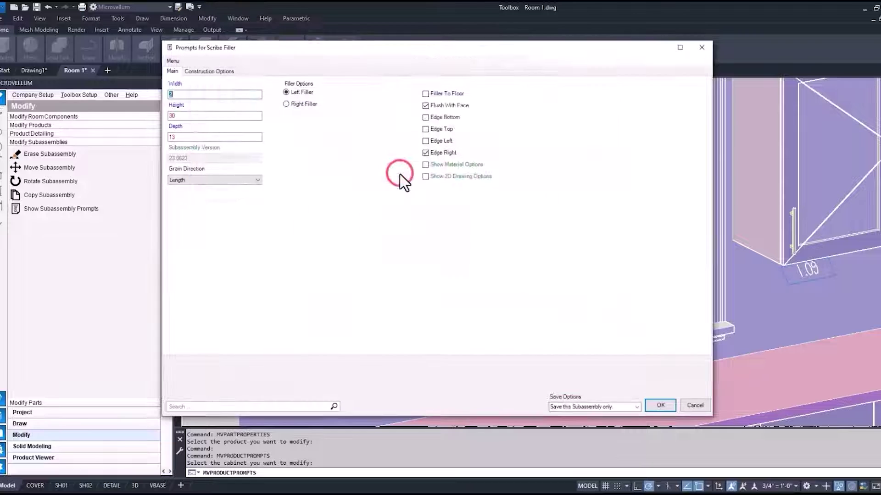
click(190, 118)
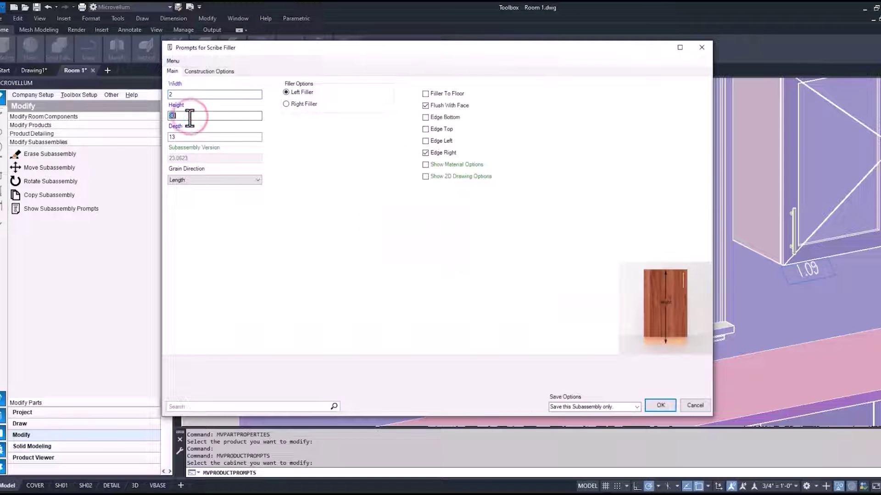
text(293.8/)
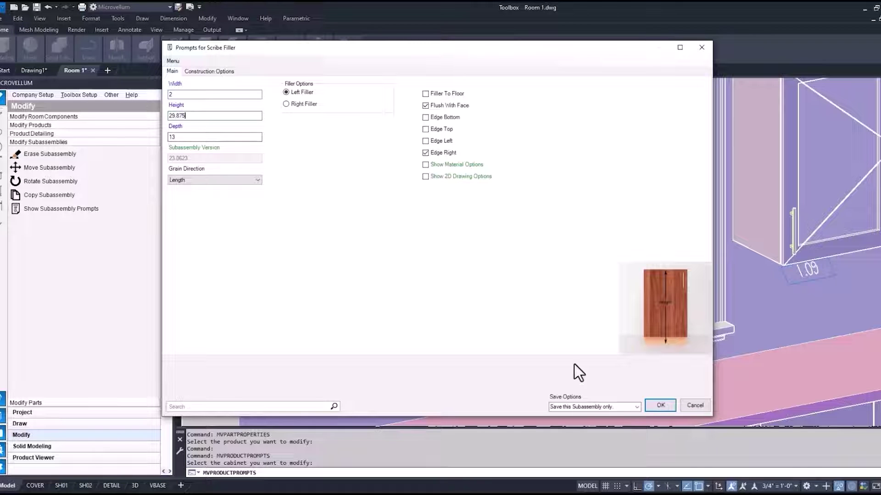
click(662, 406)
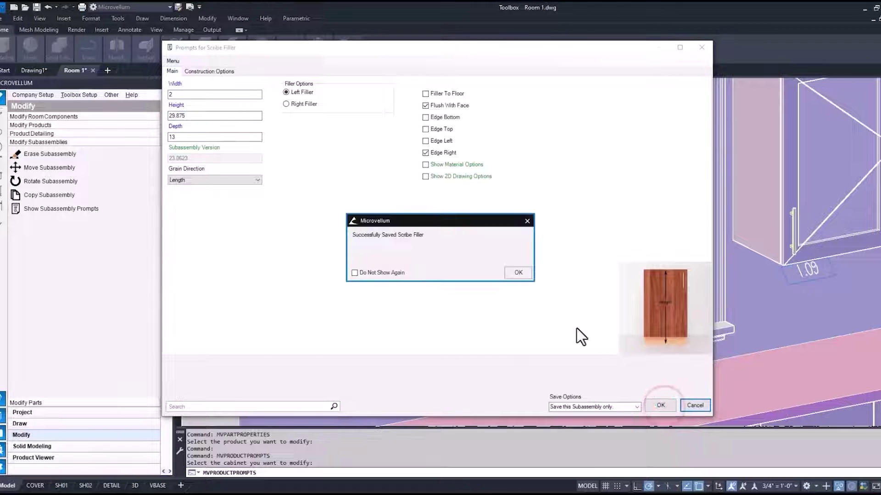
click(518, 274)
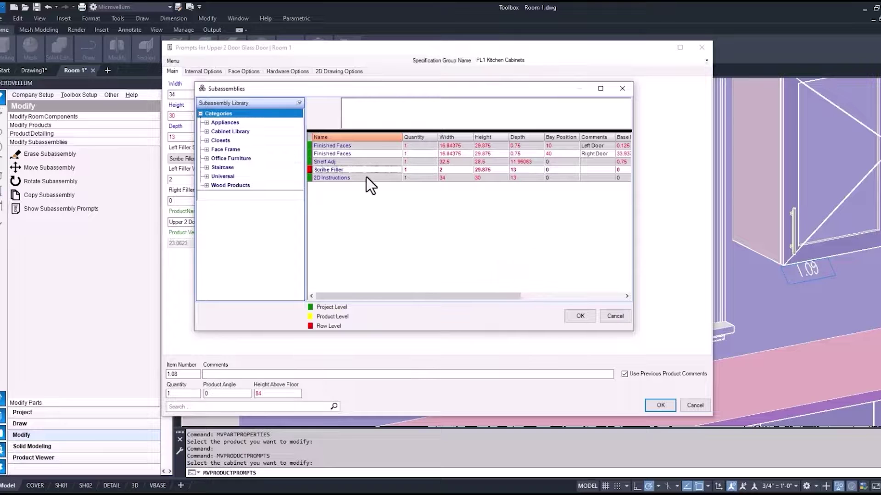
- Confirm the Scribe Filler now reads 29.875 high and check the 2D Instructions height formula
click(496, 171)
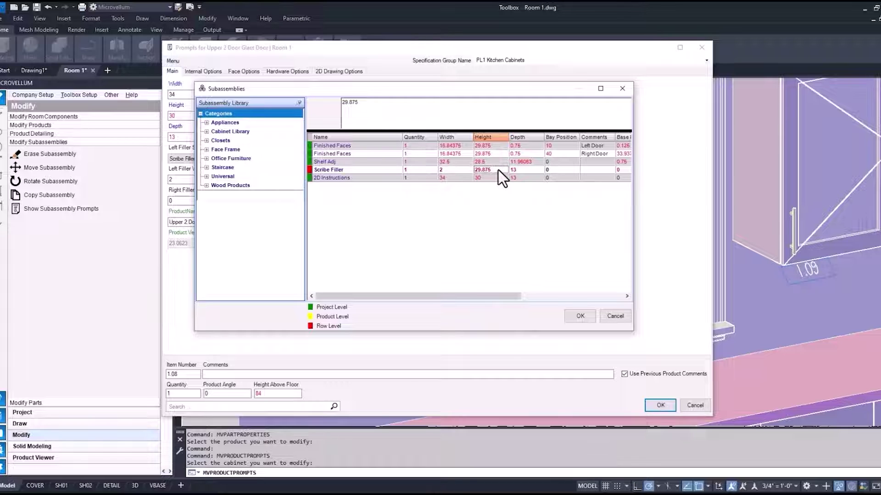
click(368, 103)
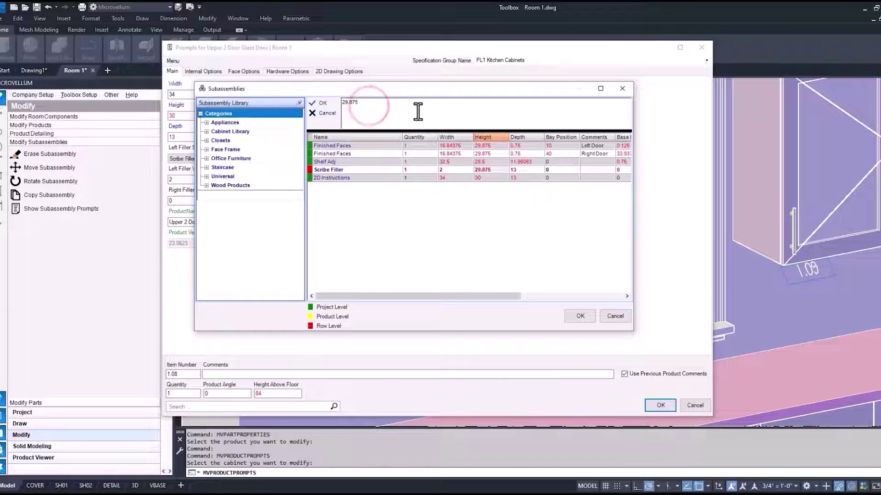
click(480, 169)
click(479, 178)
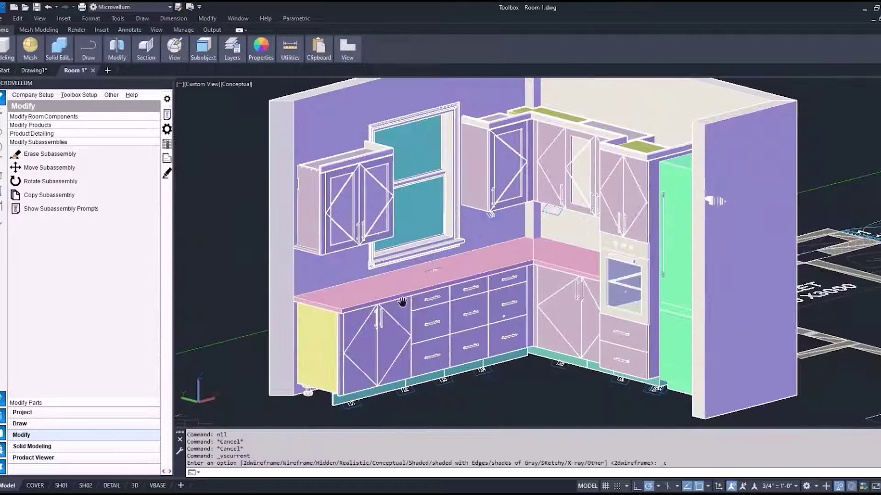
scroll(513, 365, up, 4)
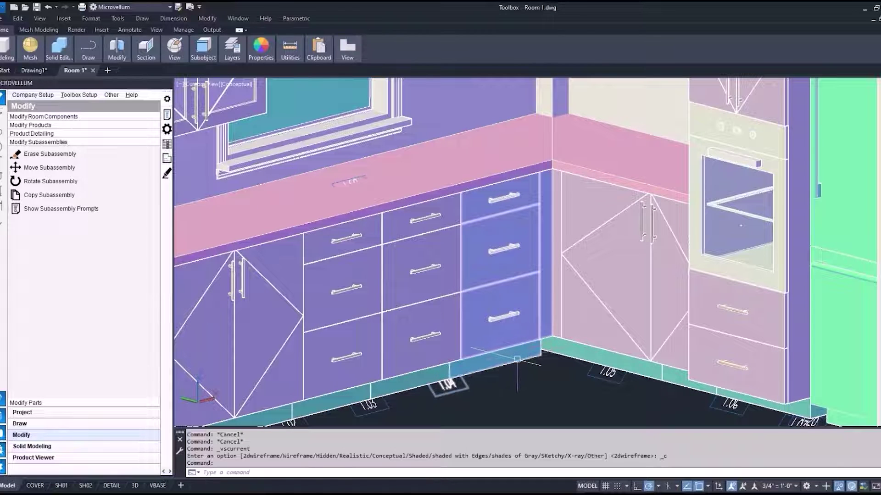
- Orbit to the base cabinets' toe kick and start Show Subassembly Prompts
mouse_move(520, 354)
shift+middle_down()
mouse_move(495, 341)
mouse_move(472, 350)
mouse_move(483, 372)
shift+middle_up()
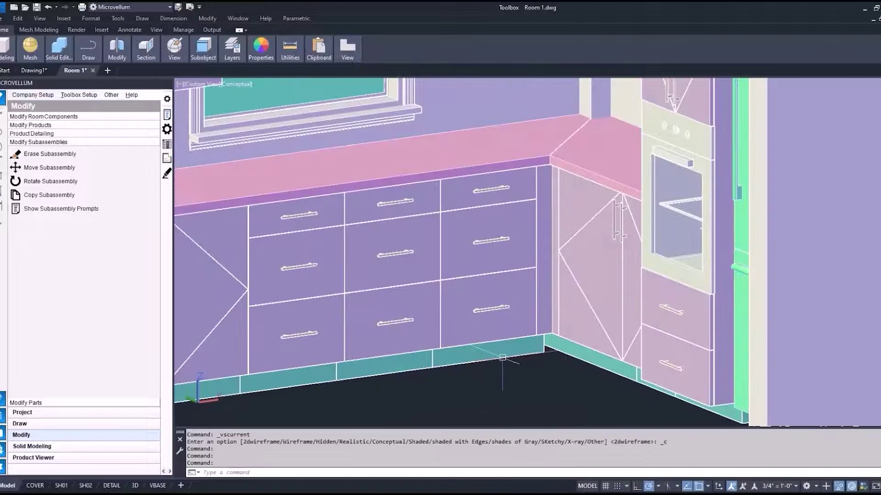
click(87, 212)
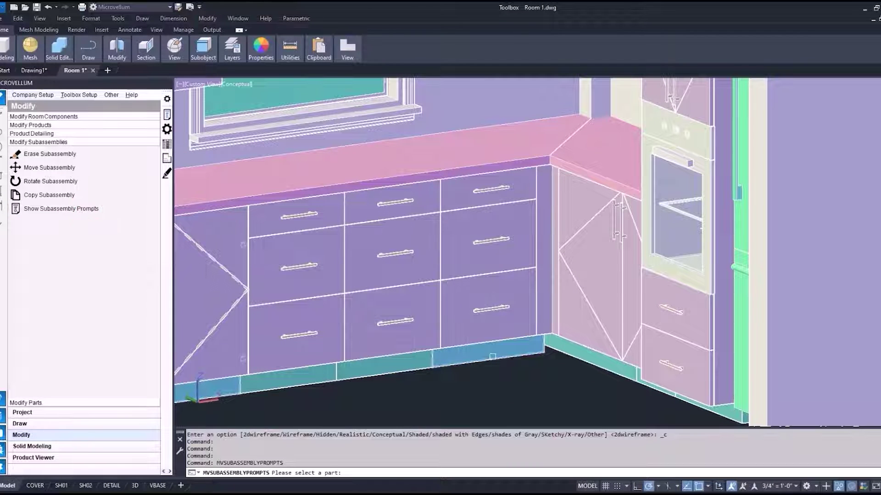
- Show the formula behind Amount To Extend Right Toe Kick in the kick plate's Kick Front Options
click(493, 356)
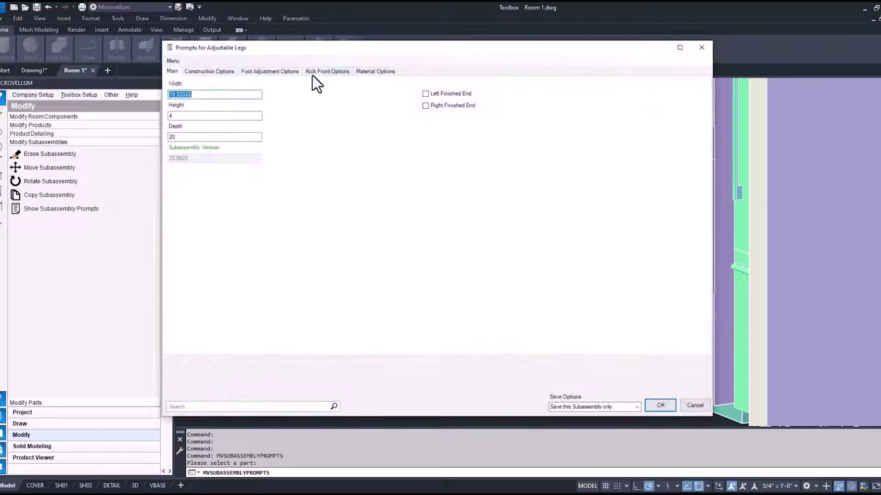
click(314, 73)
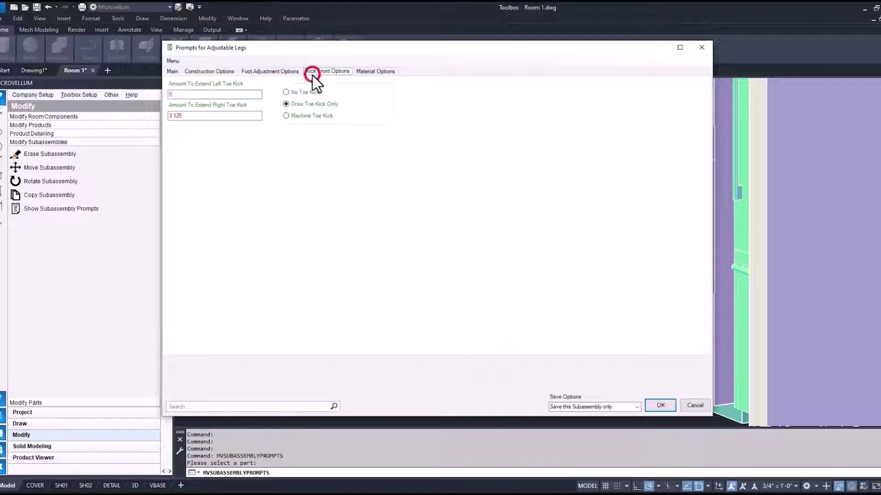
click(216, 116)
right_click(201, 116)
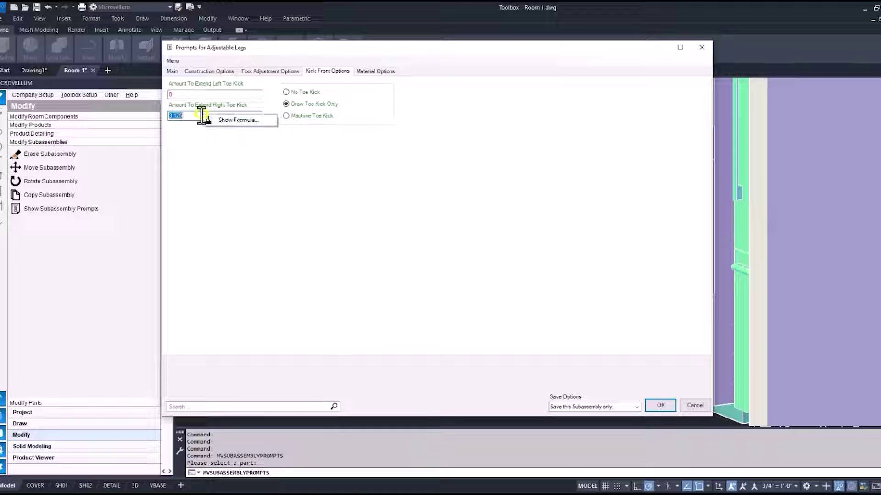
click(239, 122)
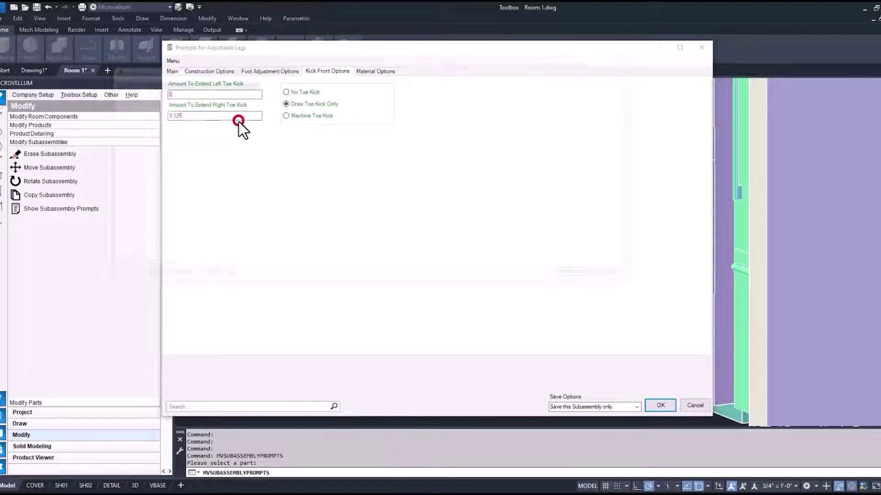
- Trim the stray characters so the right toe kick formula ends with '+'
click(269, 85)
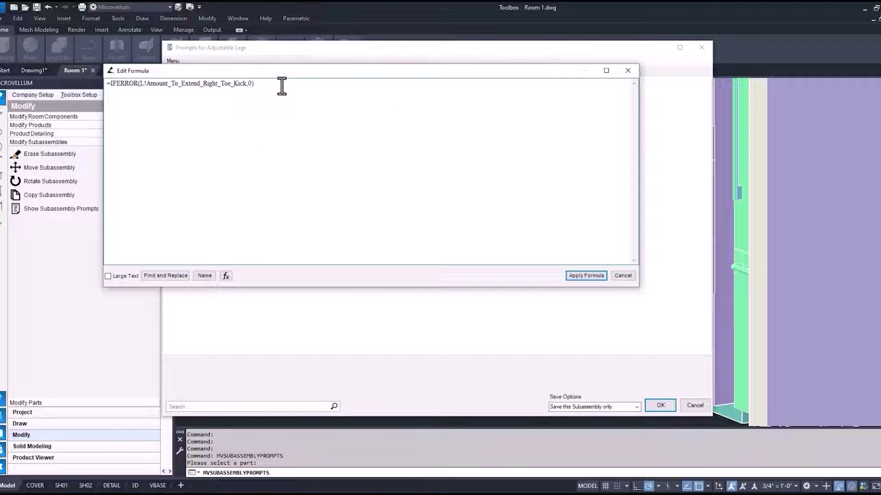
text(=2)
key(BackSpace)
key(BackSpace)
double_click(259, 83)
key(BackSpace)
- Insert the Toe Kick Front Offset Base Cabinets variable after the plus sign
click(207, 276)
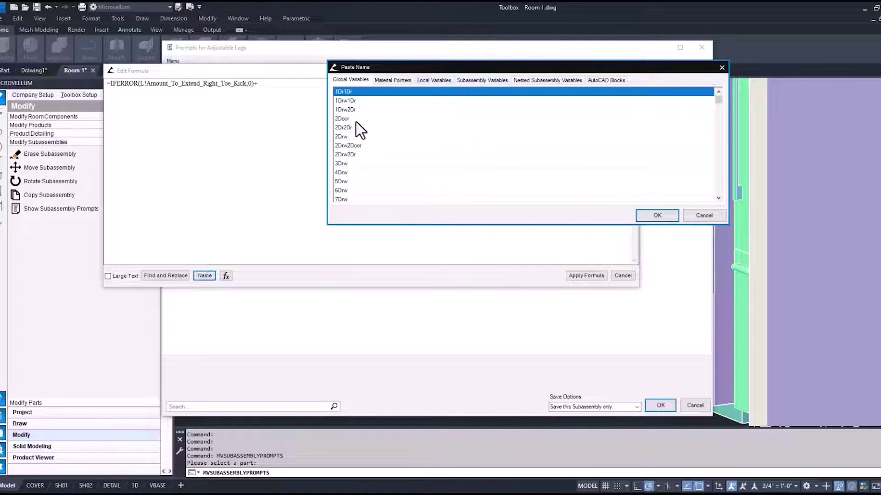
drag(716, 101, 722, 168)
scroll(359, 144, down, 5)
scroll(360, 142, up, 2)
scroll(360, 142, up, 2)
click(360, 150)
click(377, 160)
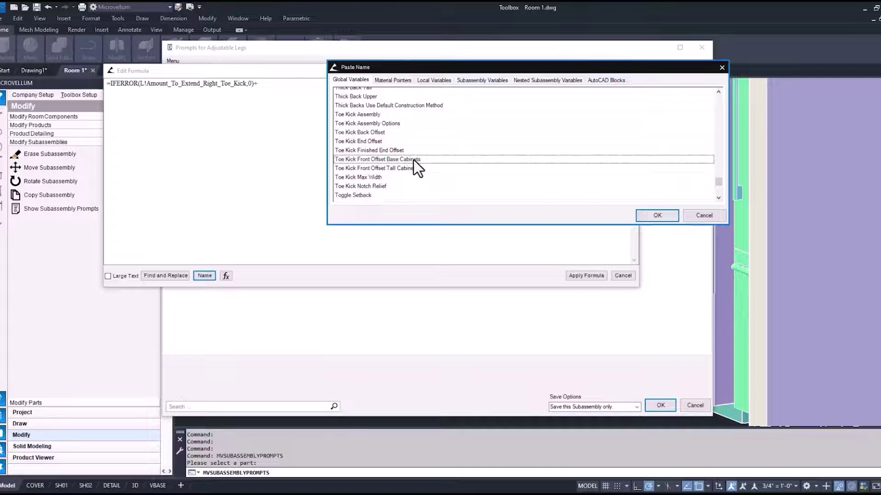
click(654, 216)
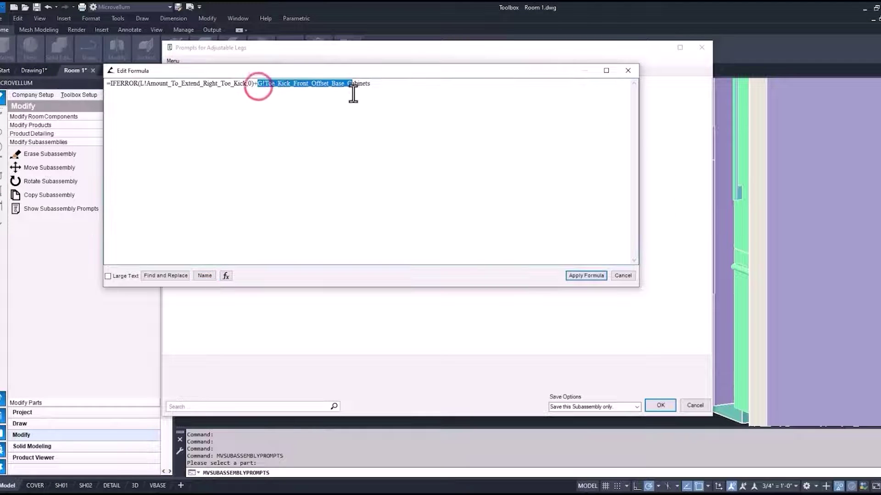
- Check the inserted offset variable and apply the edited right toe kick formula
drag(258, 88, 370, 90)
click(283, 135)
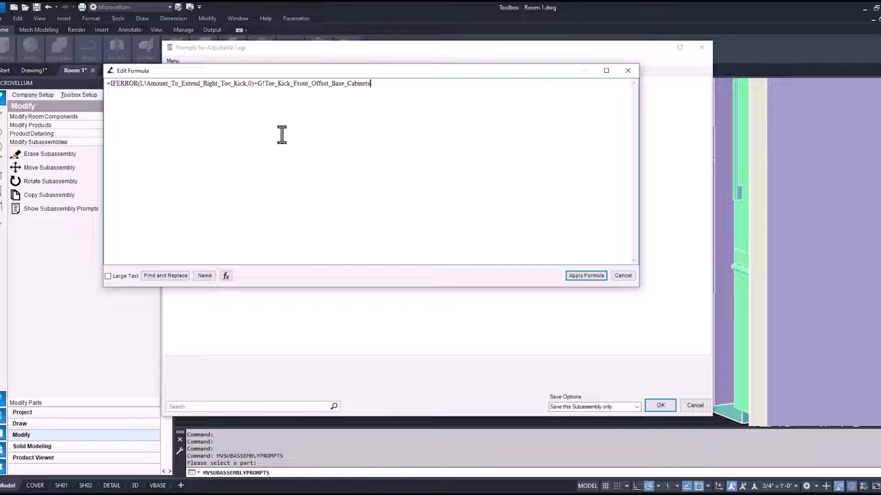
click(576, 276)
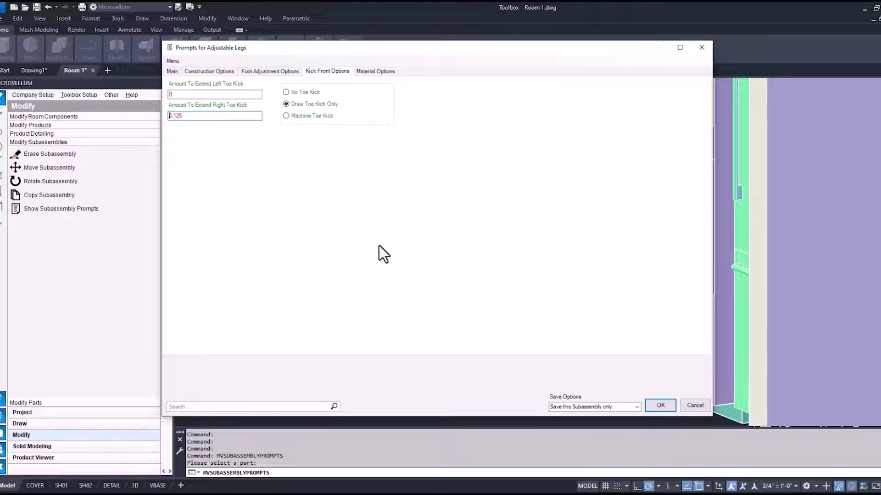
- OK the Adjustable Legs prompts so the toe kick updates, and view the model shaded
click(659, 405)
click(518, 274)
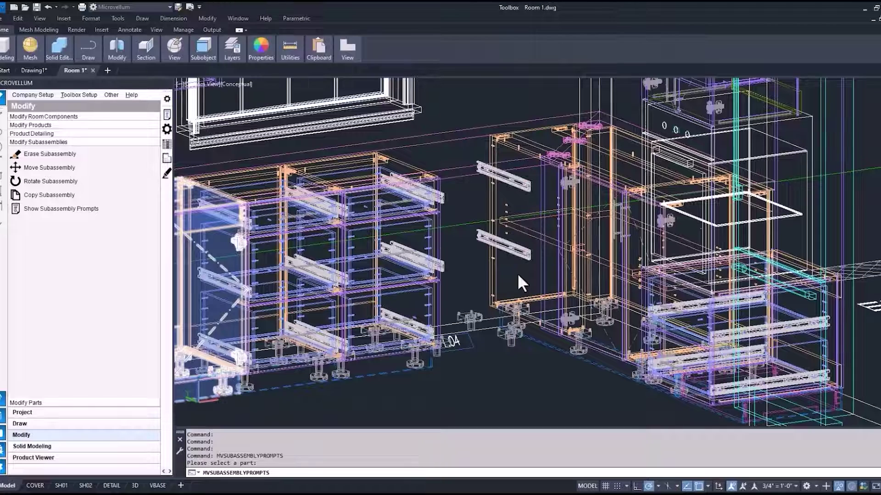
mouse_move(518, 274)
shift+middle_down()
mouse_move(514, 349)
mouse_move(519, 224)
shift+middle_up()
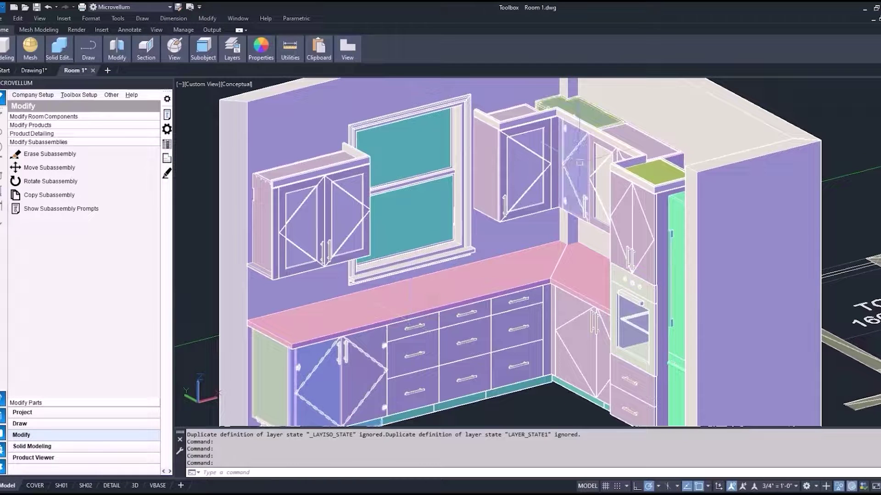
scroll(576, 162, down, 1)
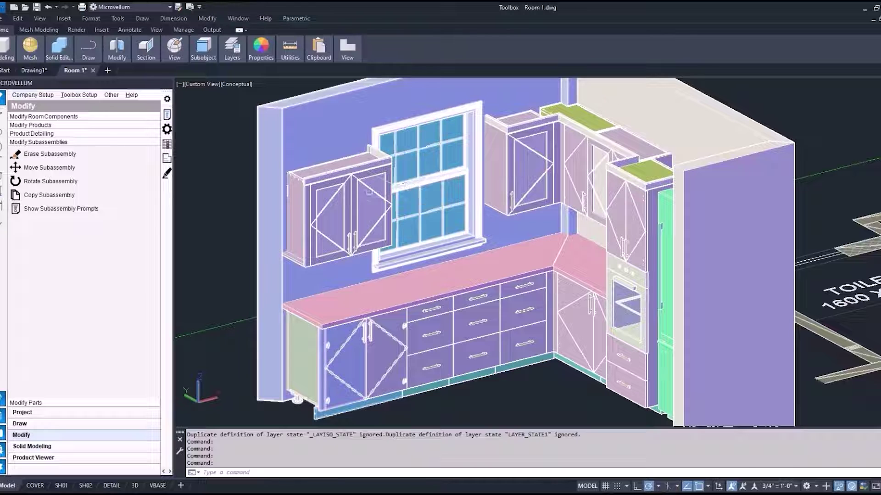
- Turn on Glass Door for the blind corner upper cabinet door and save it
click(77, 209)
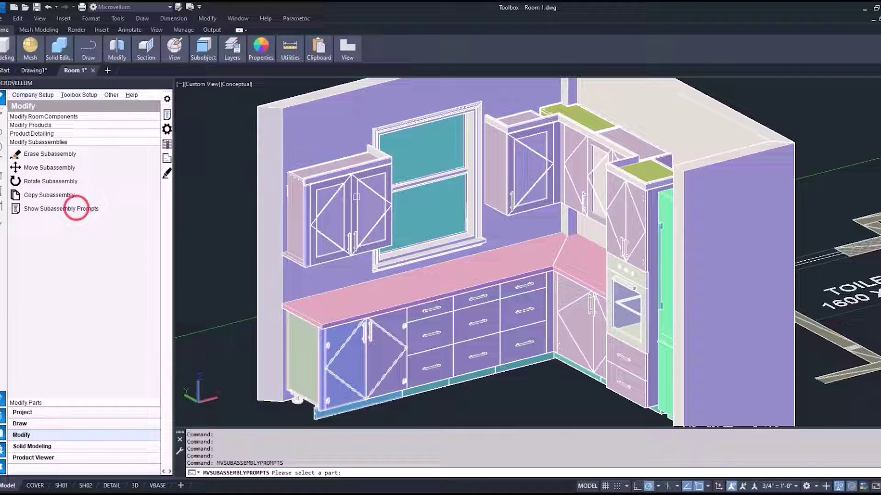
click(574, 199)
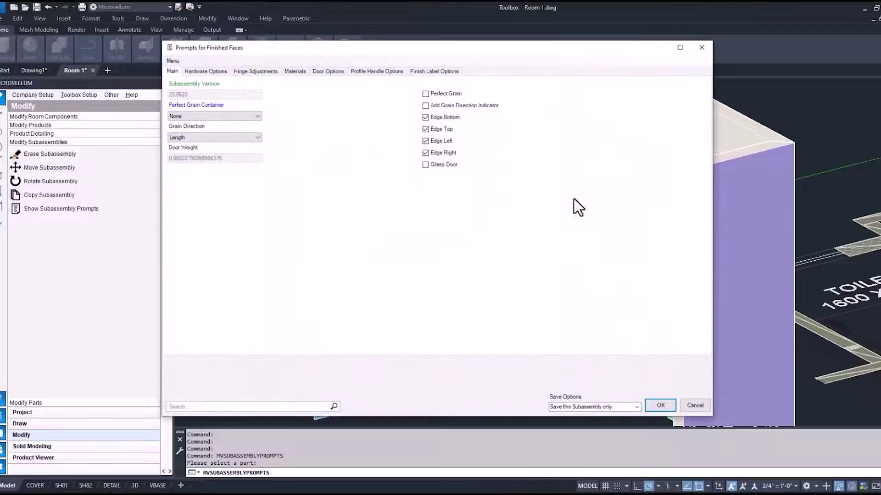
click(441, 167)
click(658, 403)
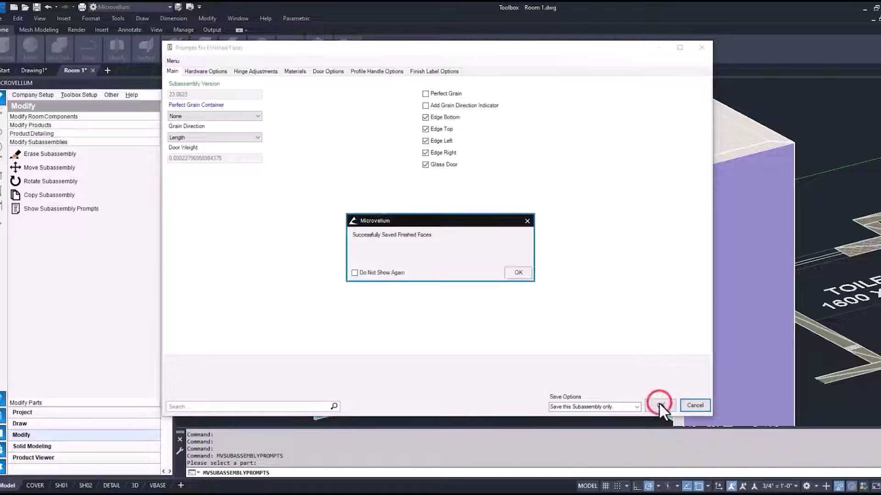
click(519, 273)
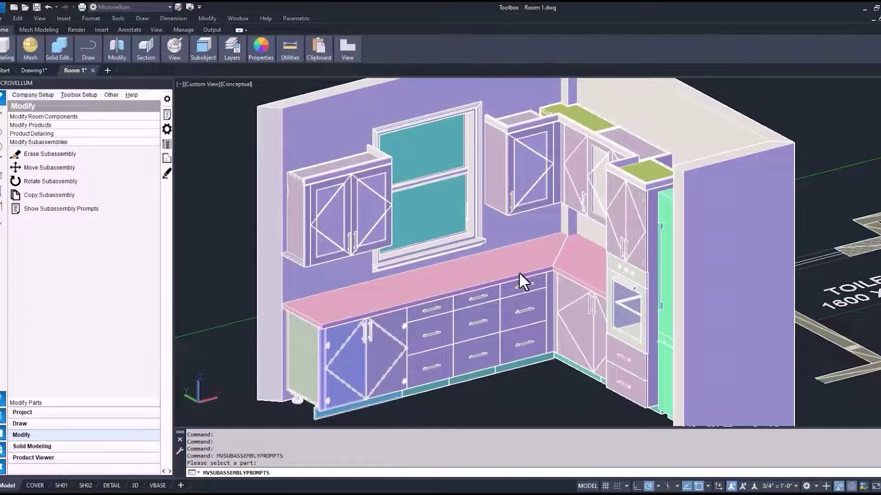
click(517, 275)
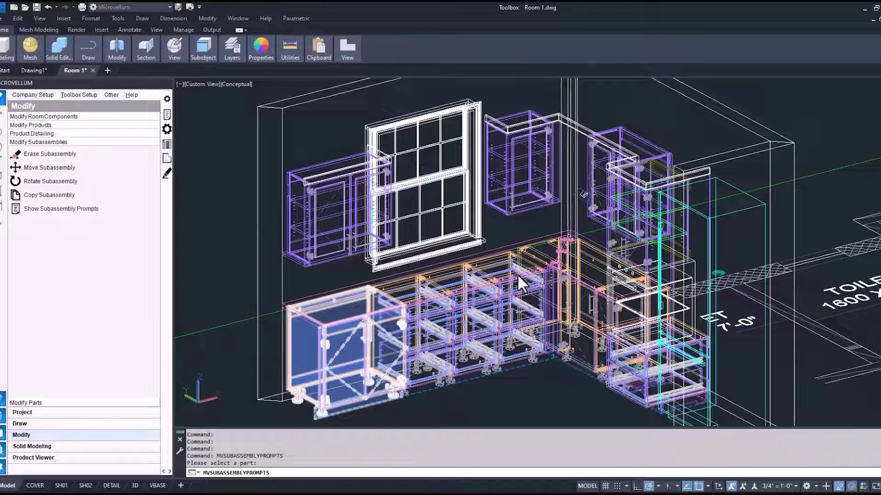
click(518, 274)
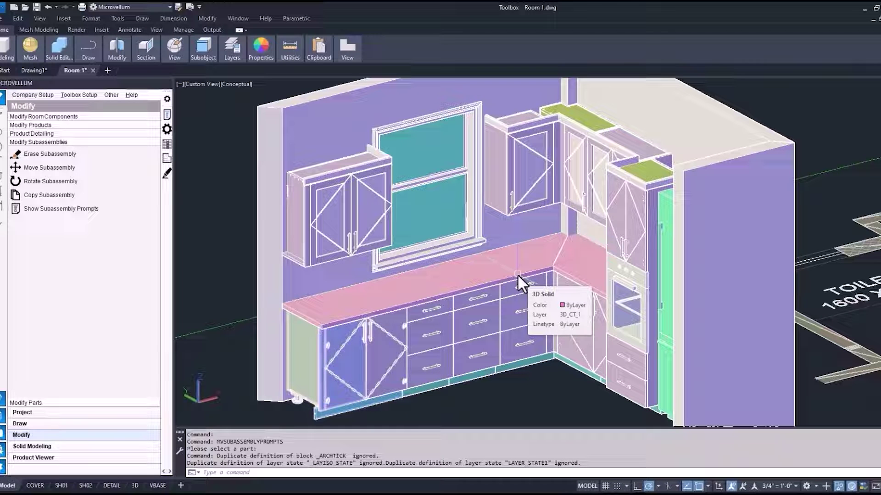
shift+middle_drag(517, 274, 234, 246)
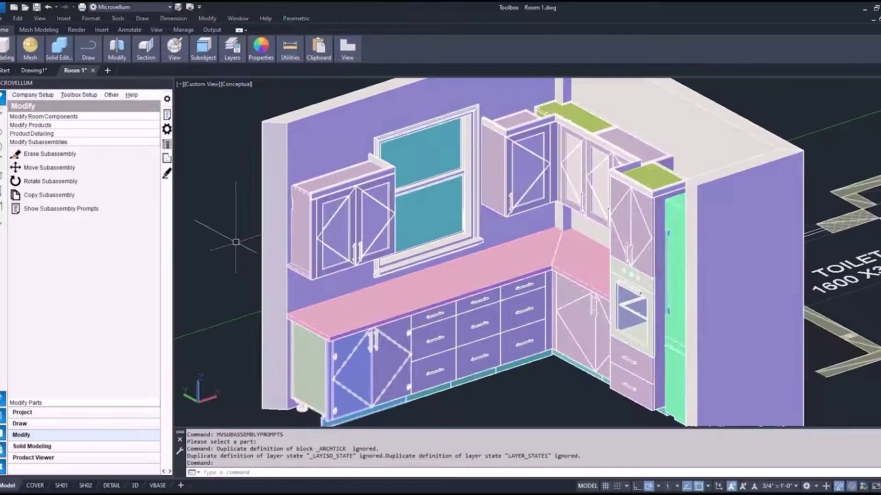
scroll(416, 261, up, 2)
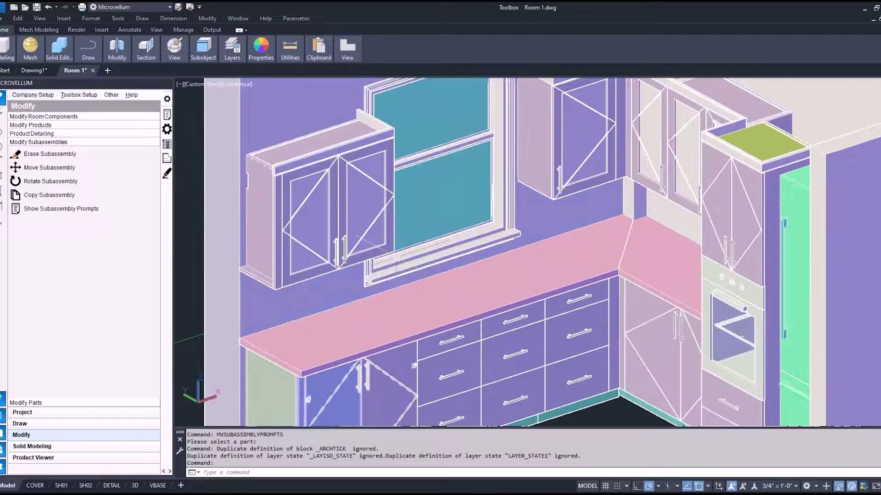
scroll(425, 270, down, 1)
scroll(428, 269, up, 1)
scroll(429, 269, down, 1)
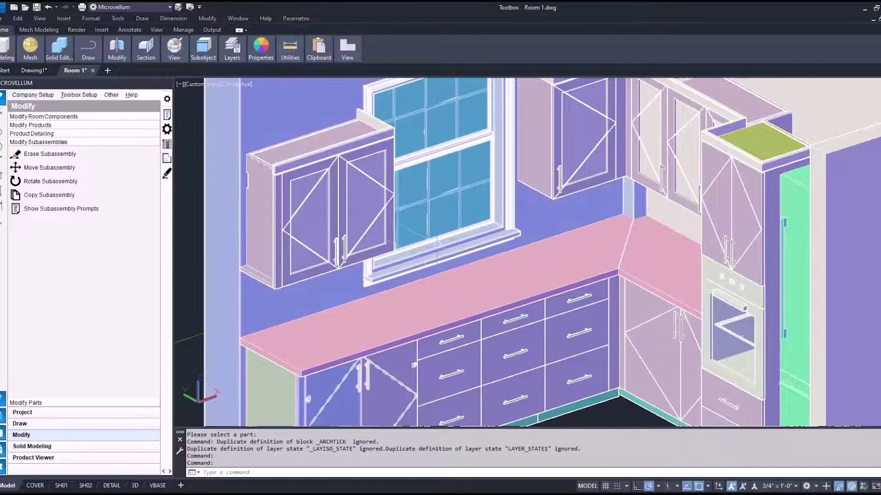
scroll(422, 255, down, 3)
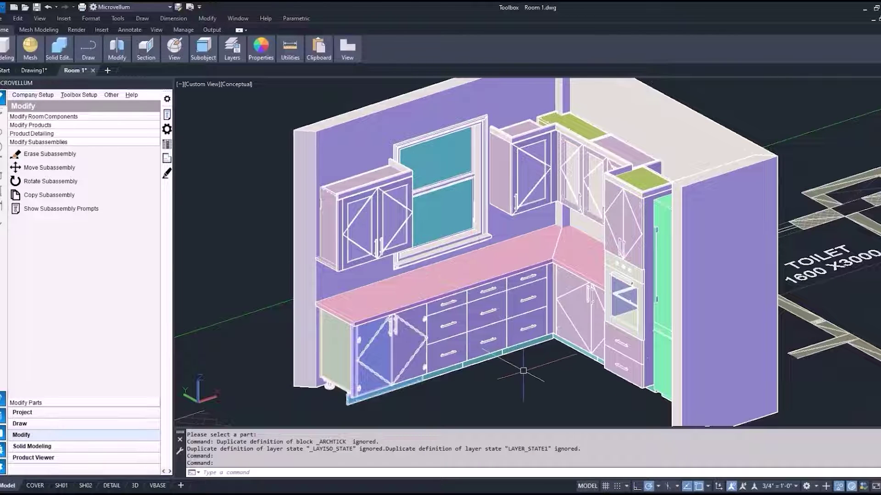